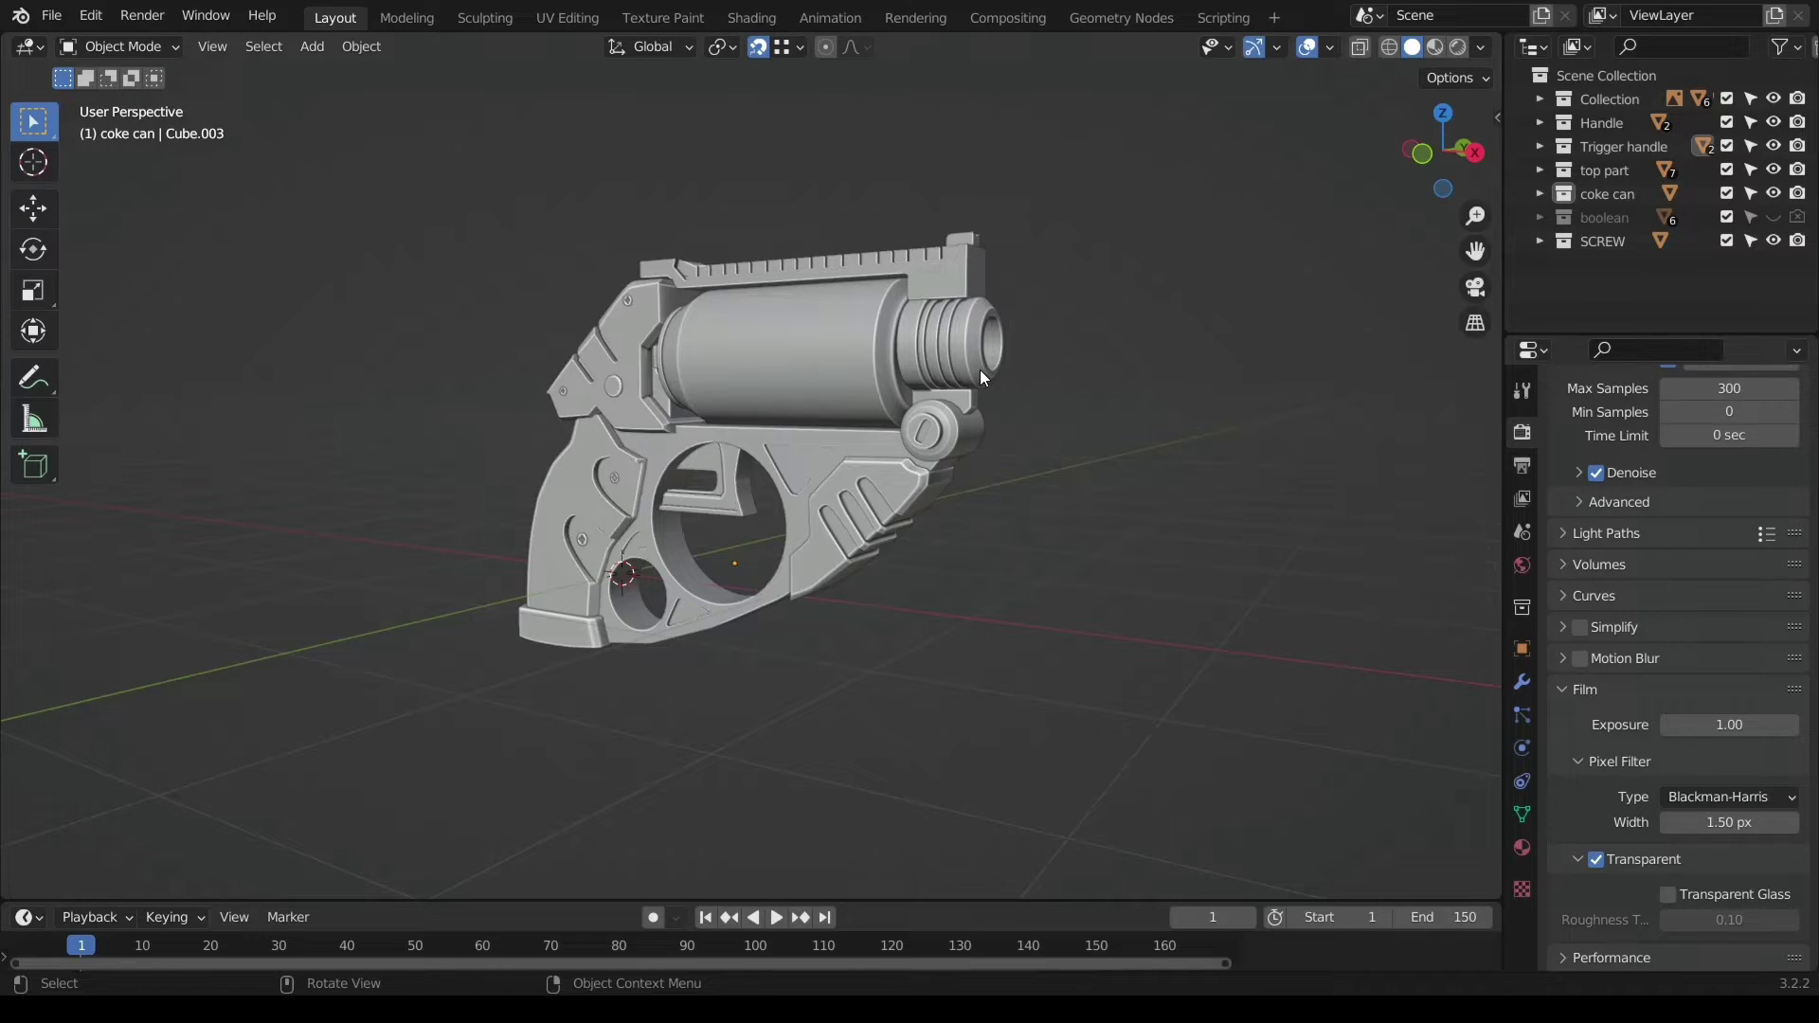
- Add a Plain Axes empty and move it in front view to about X 0.79 m, Z 0.71 m
{"action": "key", "text": "shift+a"}
{"action": "mouse_move", "coordinate": [917, 410]}
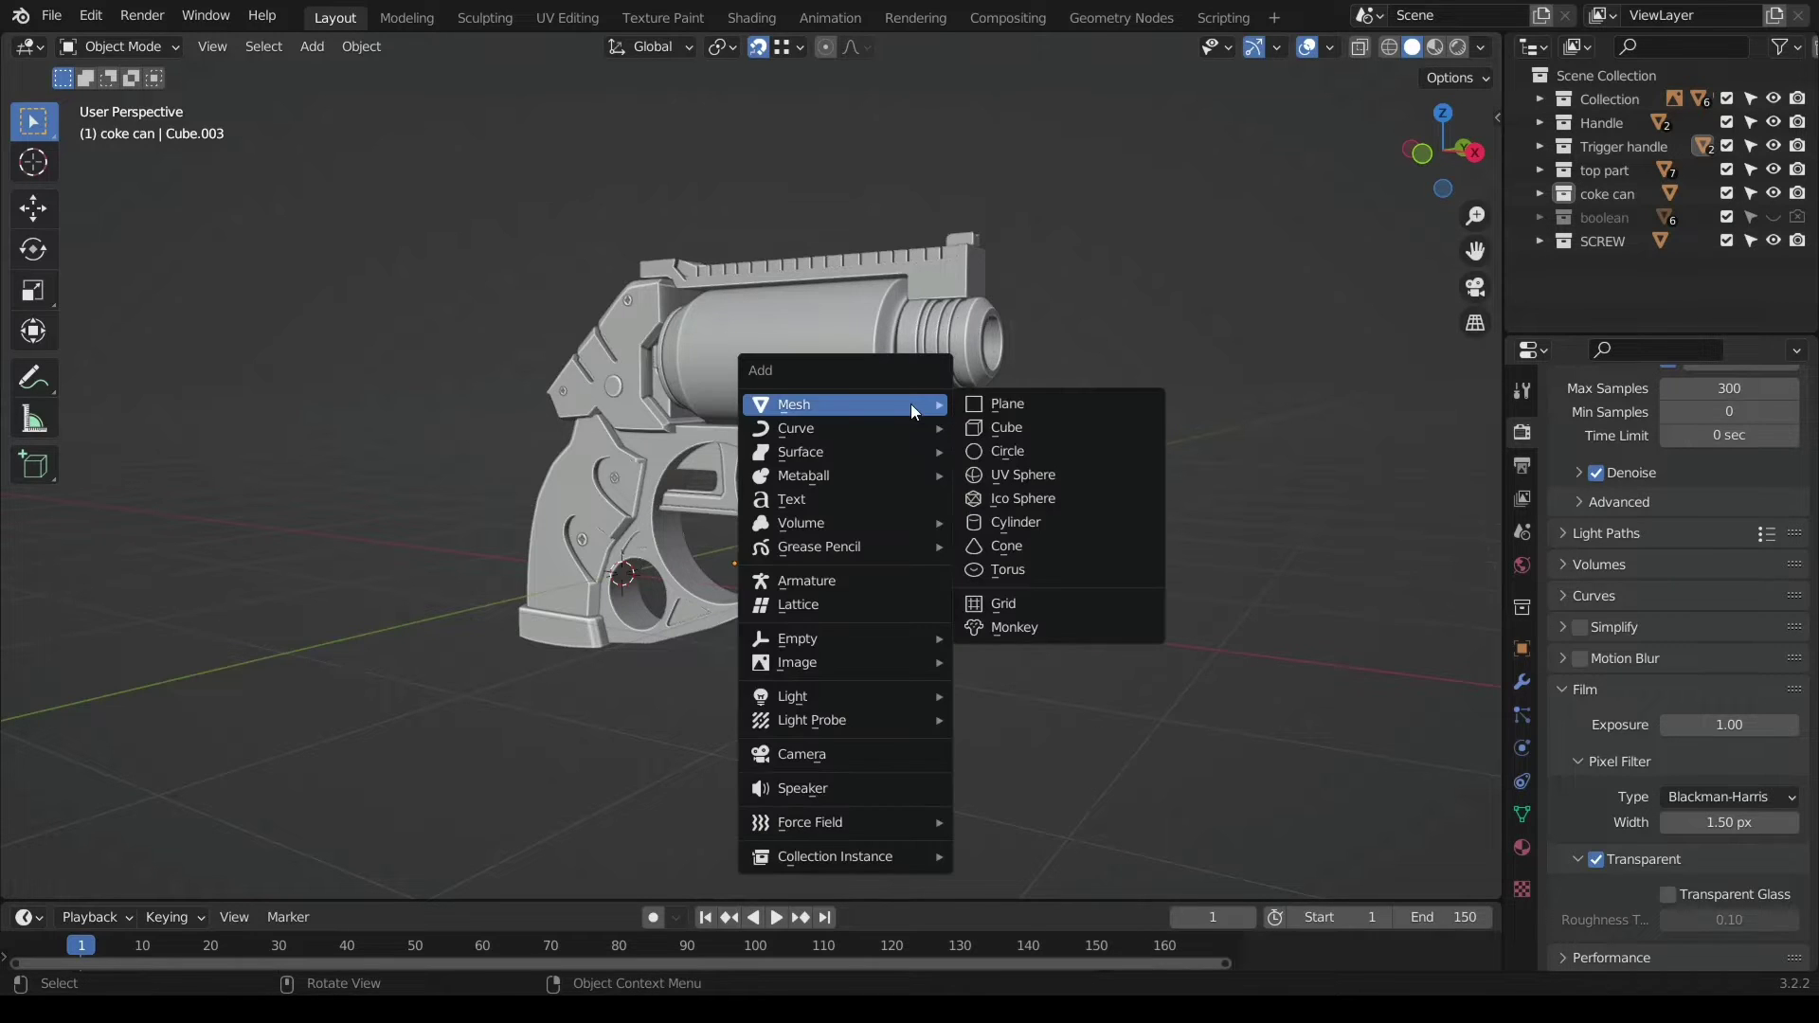
{"action": "mouse_move", "coordinate": [905, 649]}
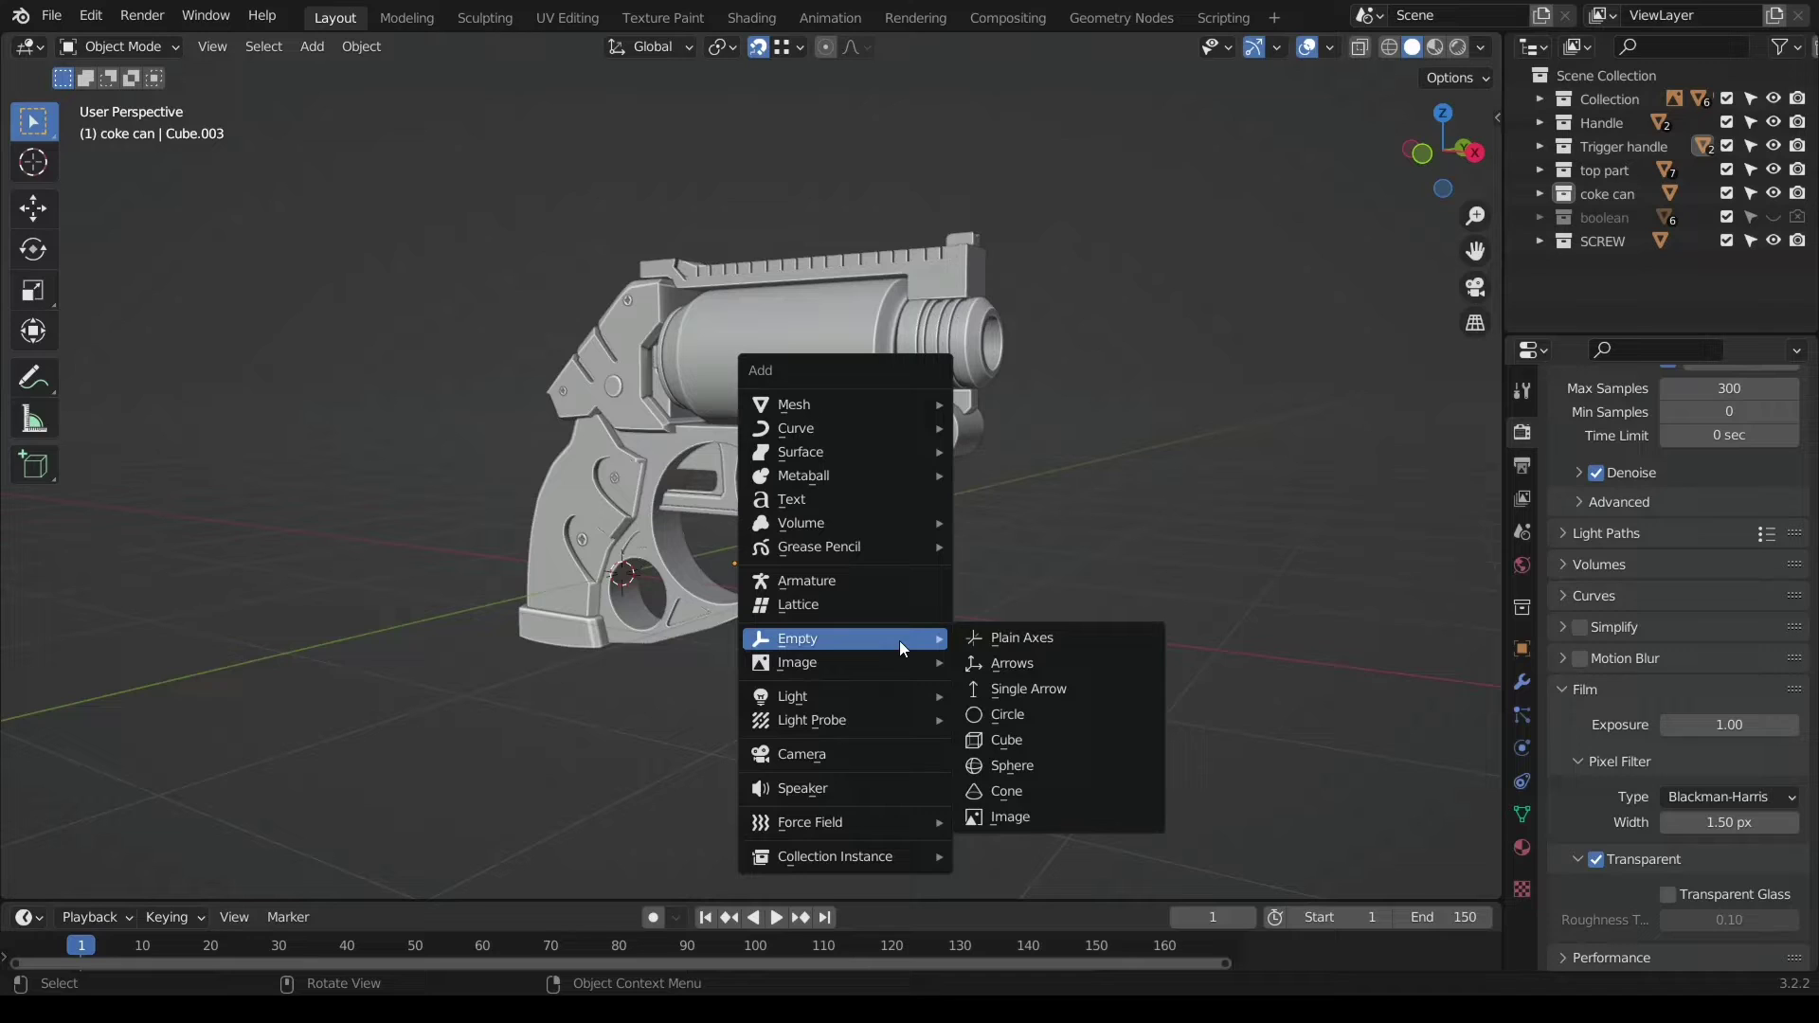
{"action": "left_click", "coordinate": [1055, 642]}
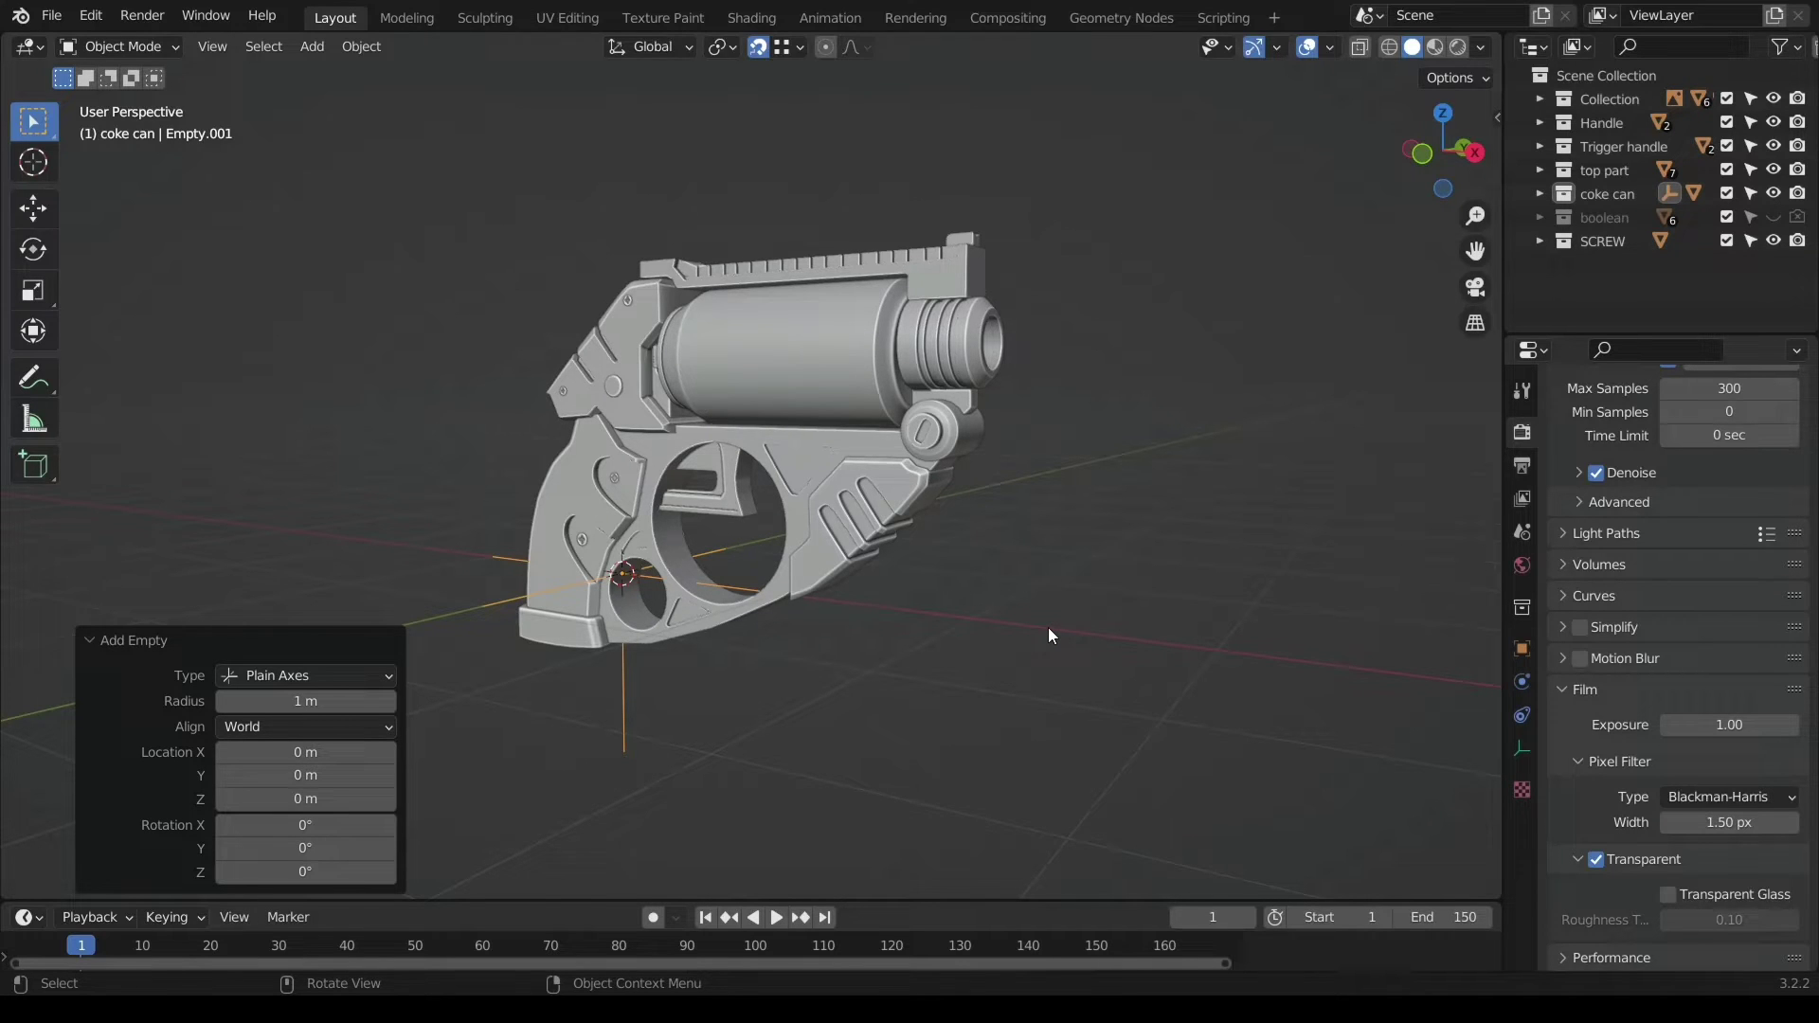
{"action": "key", "text": "KP_1"}
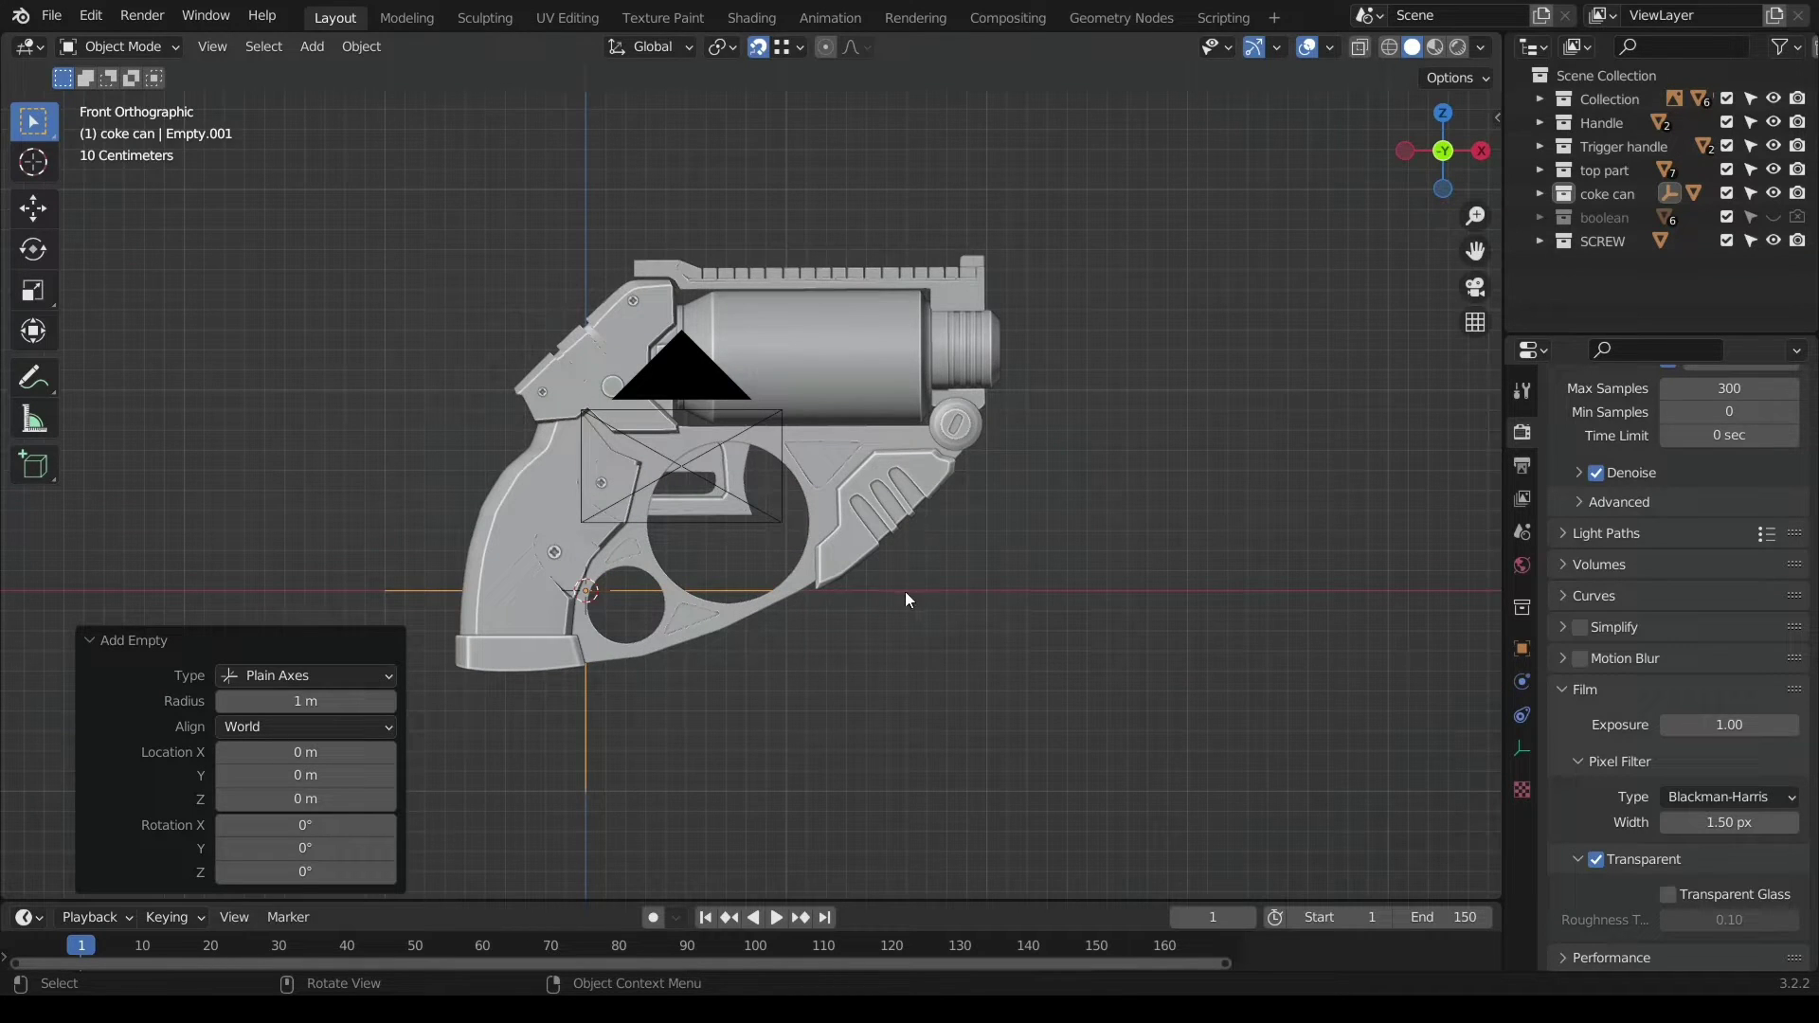
{"action": "key", "text": "g"}
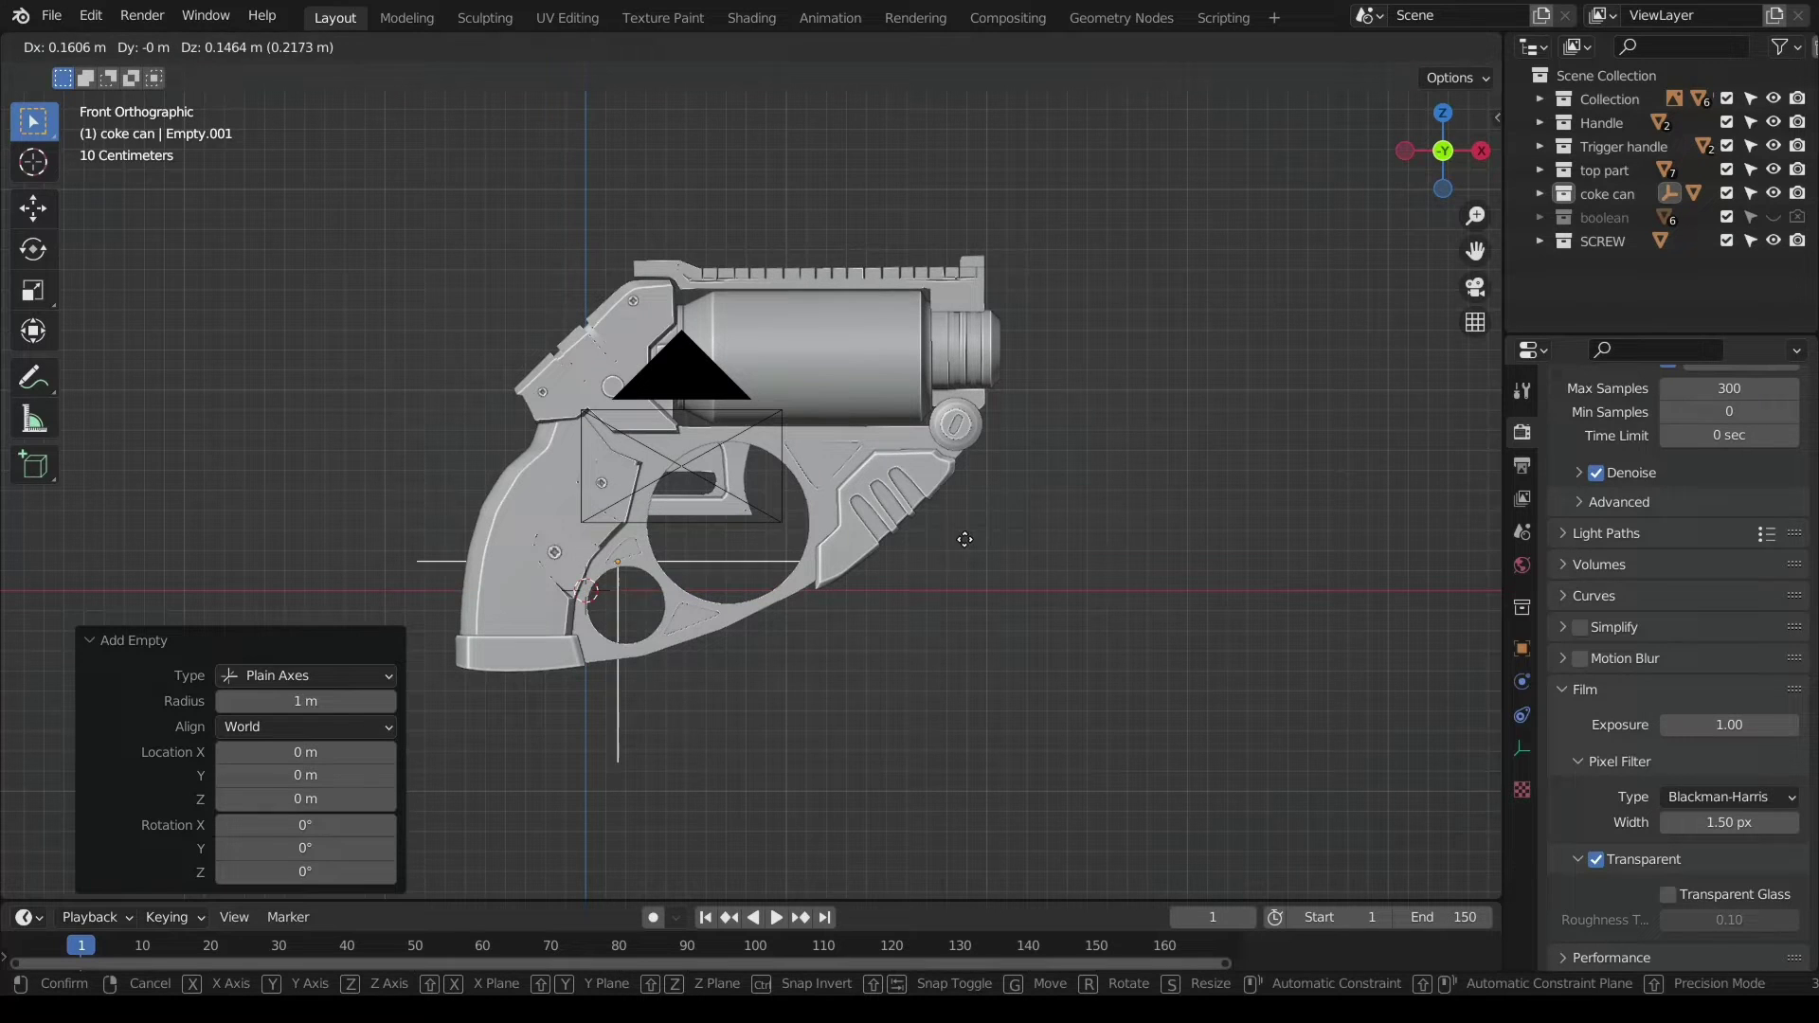
{"action": "left_click", "coordinate": [1065, 457]}
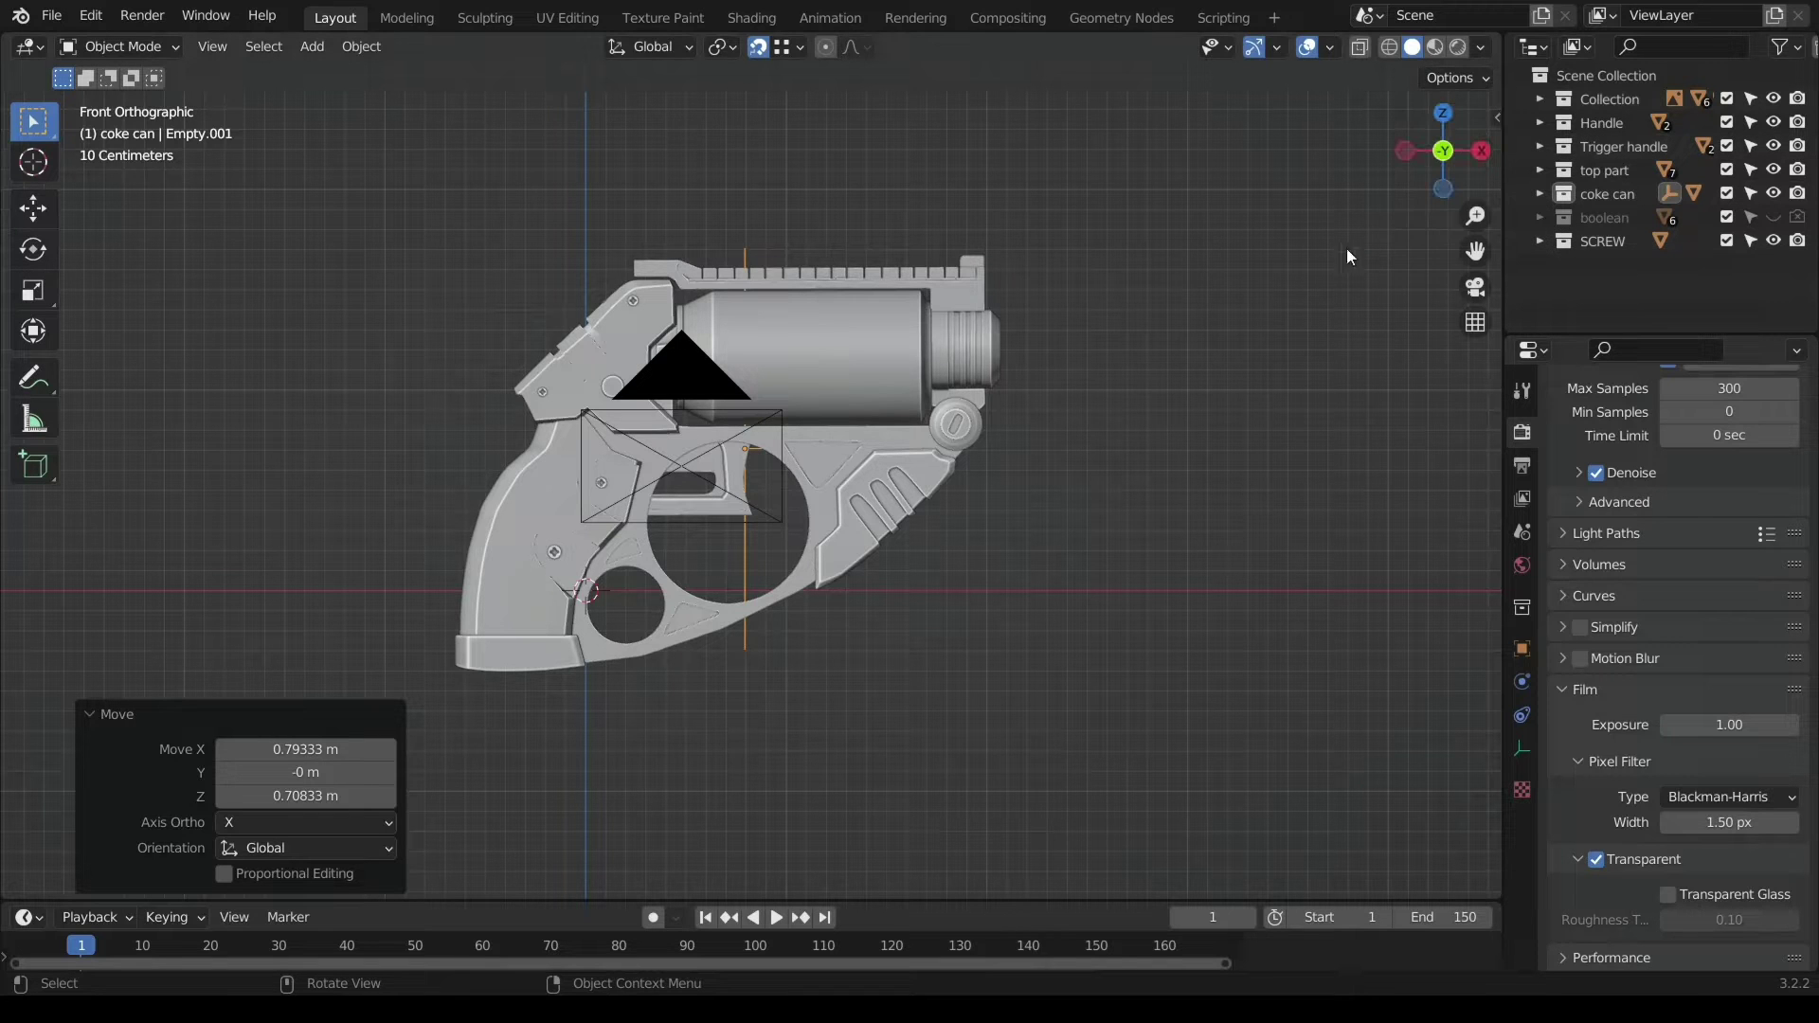
- Return to a perspective view and box-select all the gun's parts, keeping Empty.001 active
{"action": "mouse_move", "coordinate": [1432, 167]}
{"action": "left_mouse_down"}
{"action": "mouse_move", "coordinate": [1390, 196]}
{"action": "mouse_move", "coordinate": [1421, 186]}
{"action": "left_mouse_up"}
{"action": "scroll", "coordinate": [1241, 345], "scroll_direction": "down", "scroll_amount": 1}
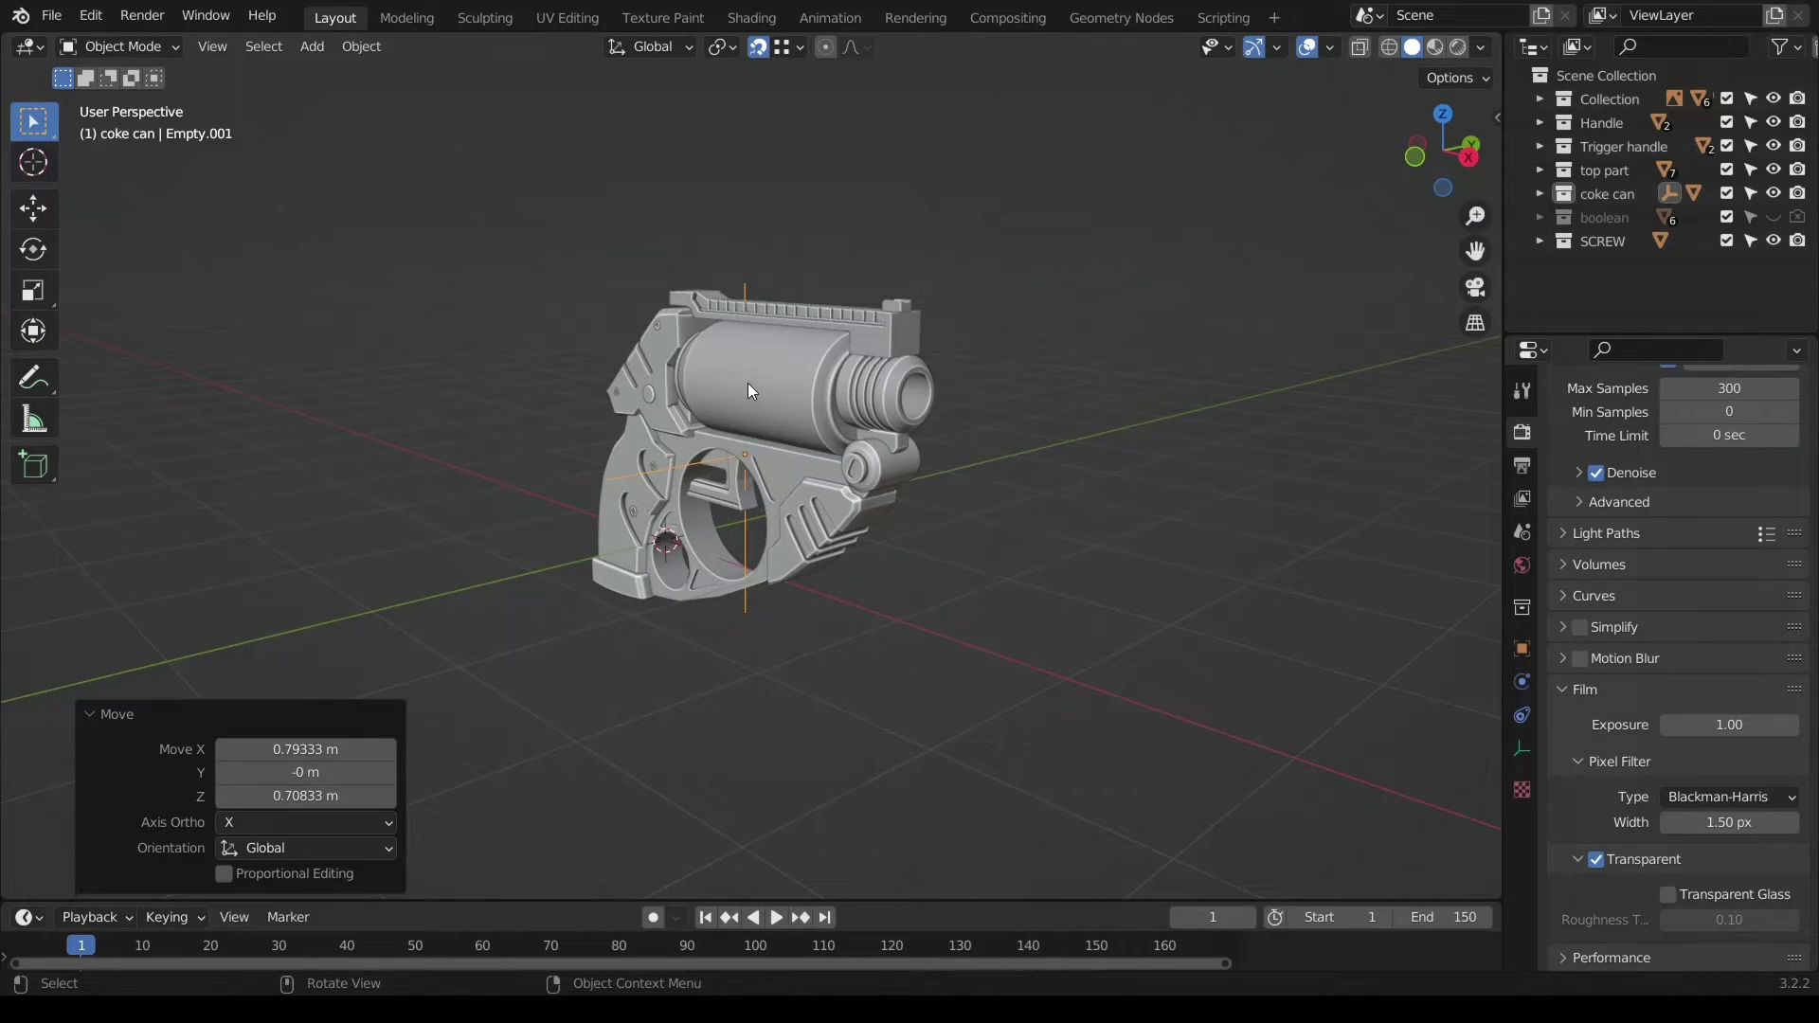
{"action": "left_click_drag", "start_coordinate": [468, 239], "coordinate": [1134, 725]}
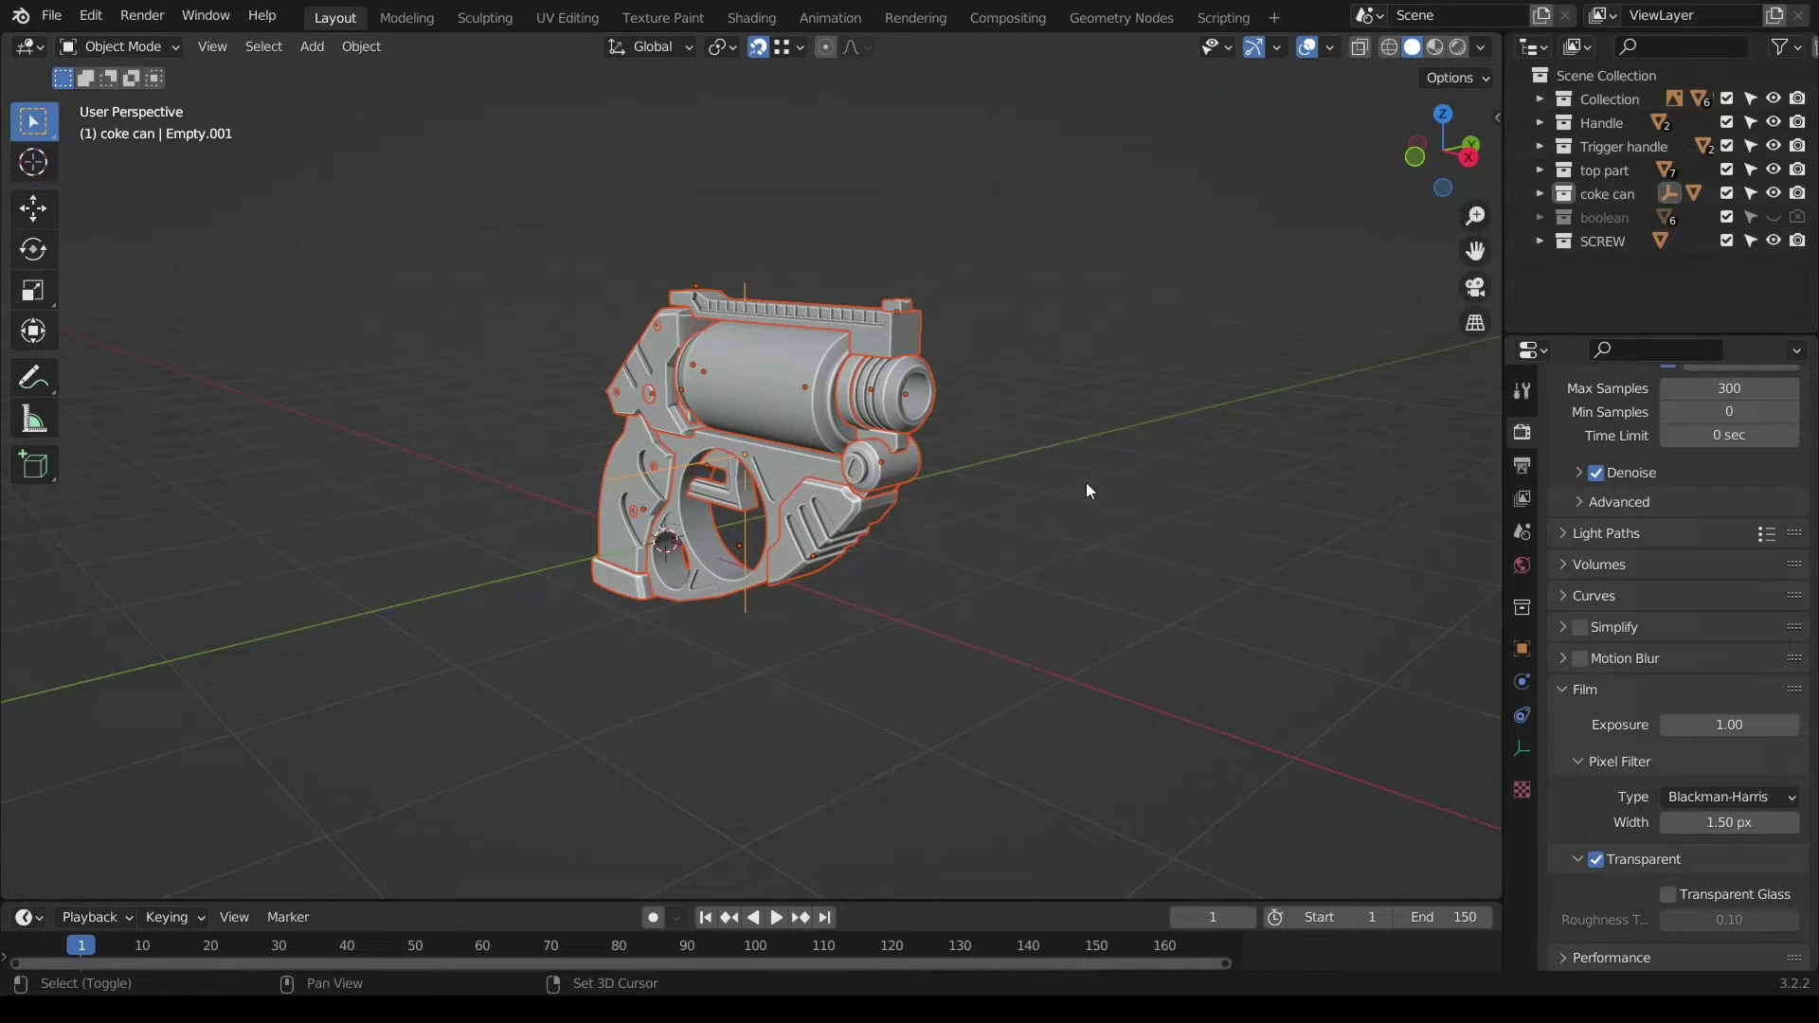
{"action": "scroll", "coordinate": [737, 500], "scroll_direction": "up", "scroll_amount": 1}
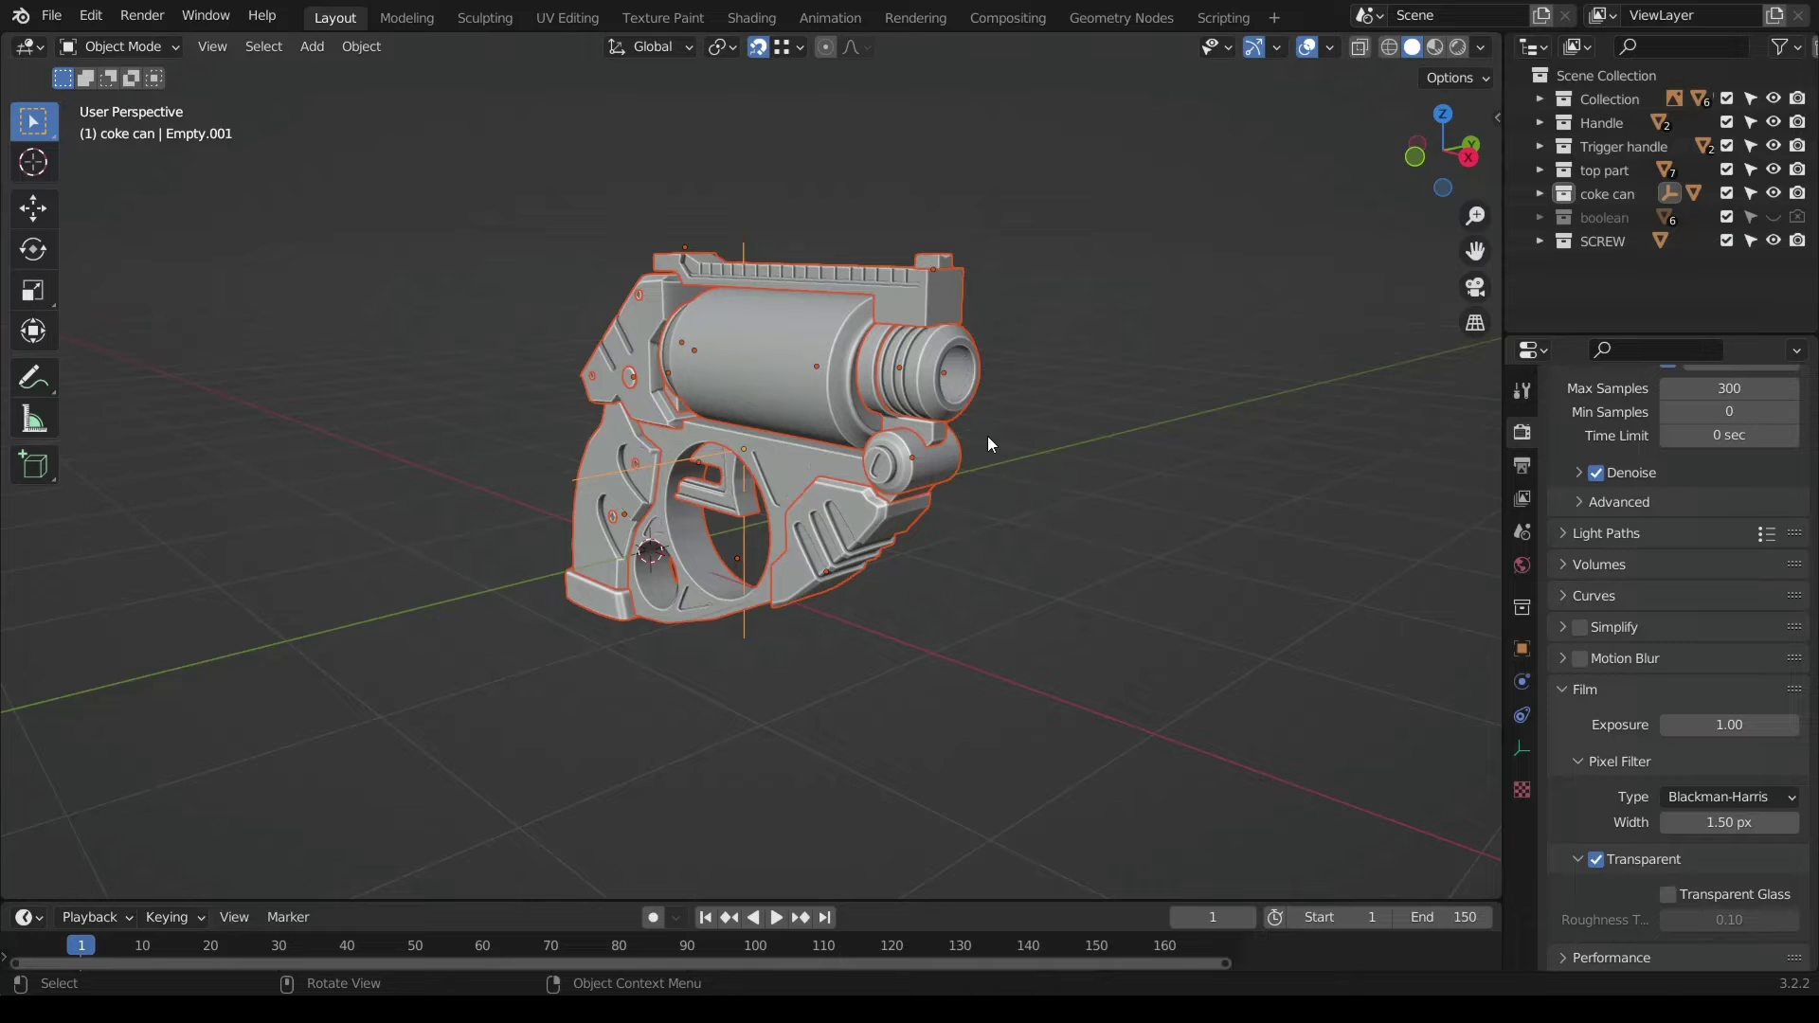
- Parent the selected gun parts to Empty.001 with Object (Keep Transform)
{"action": "key", "text": "ctrl+p"}
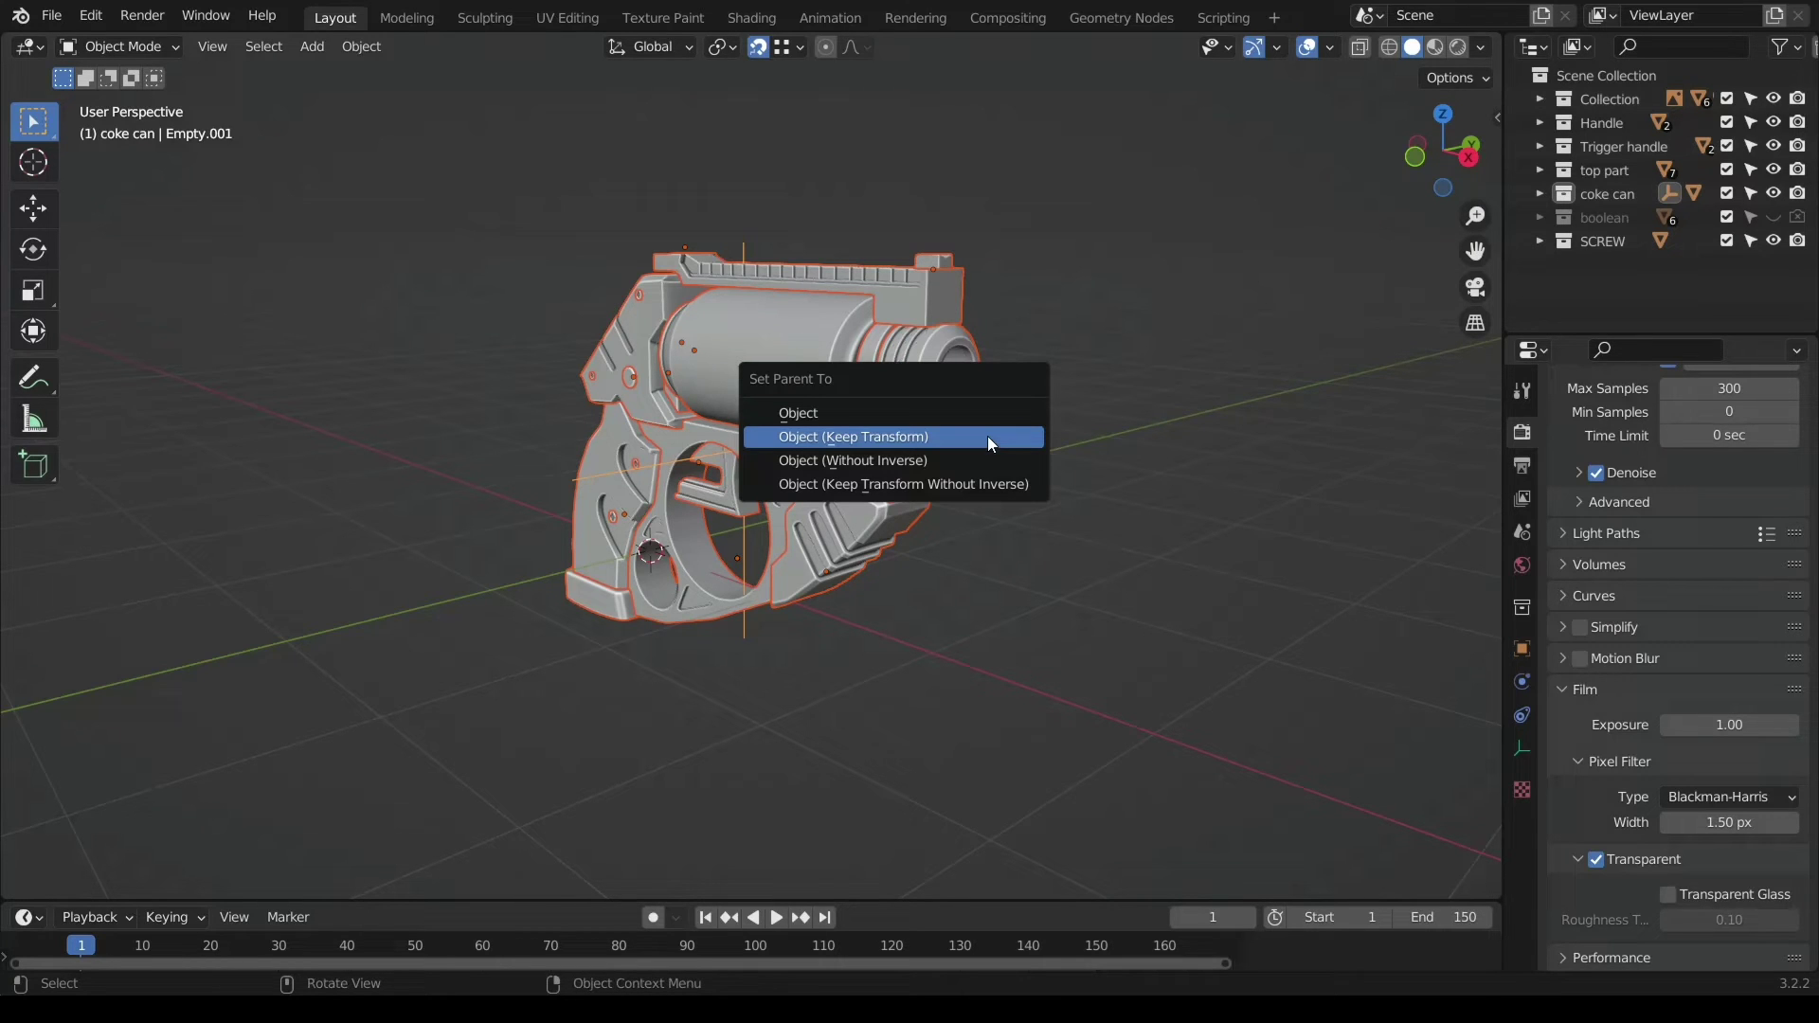
{"action": "left_click", "coordinate": [990, 445]}
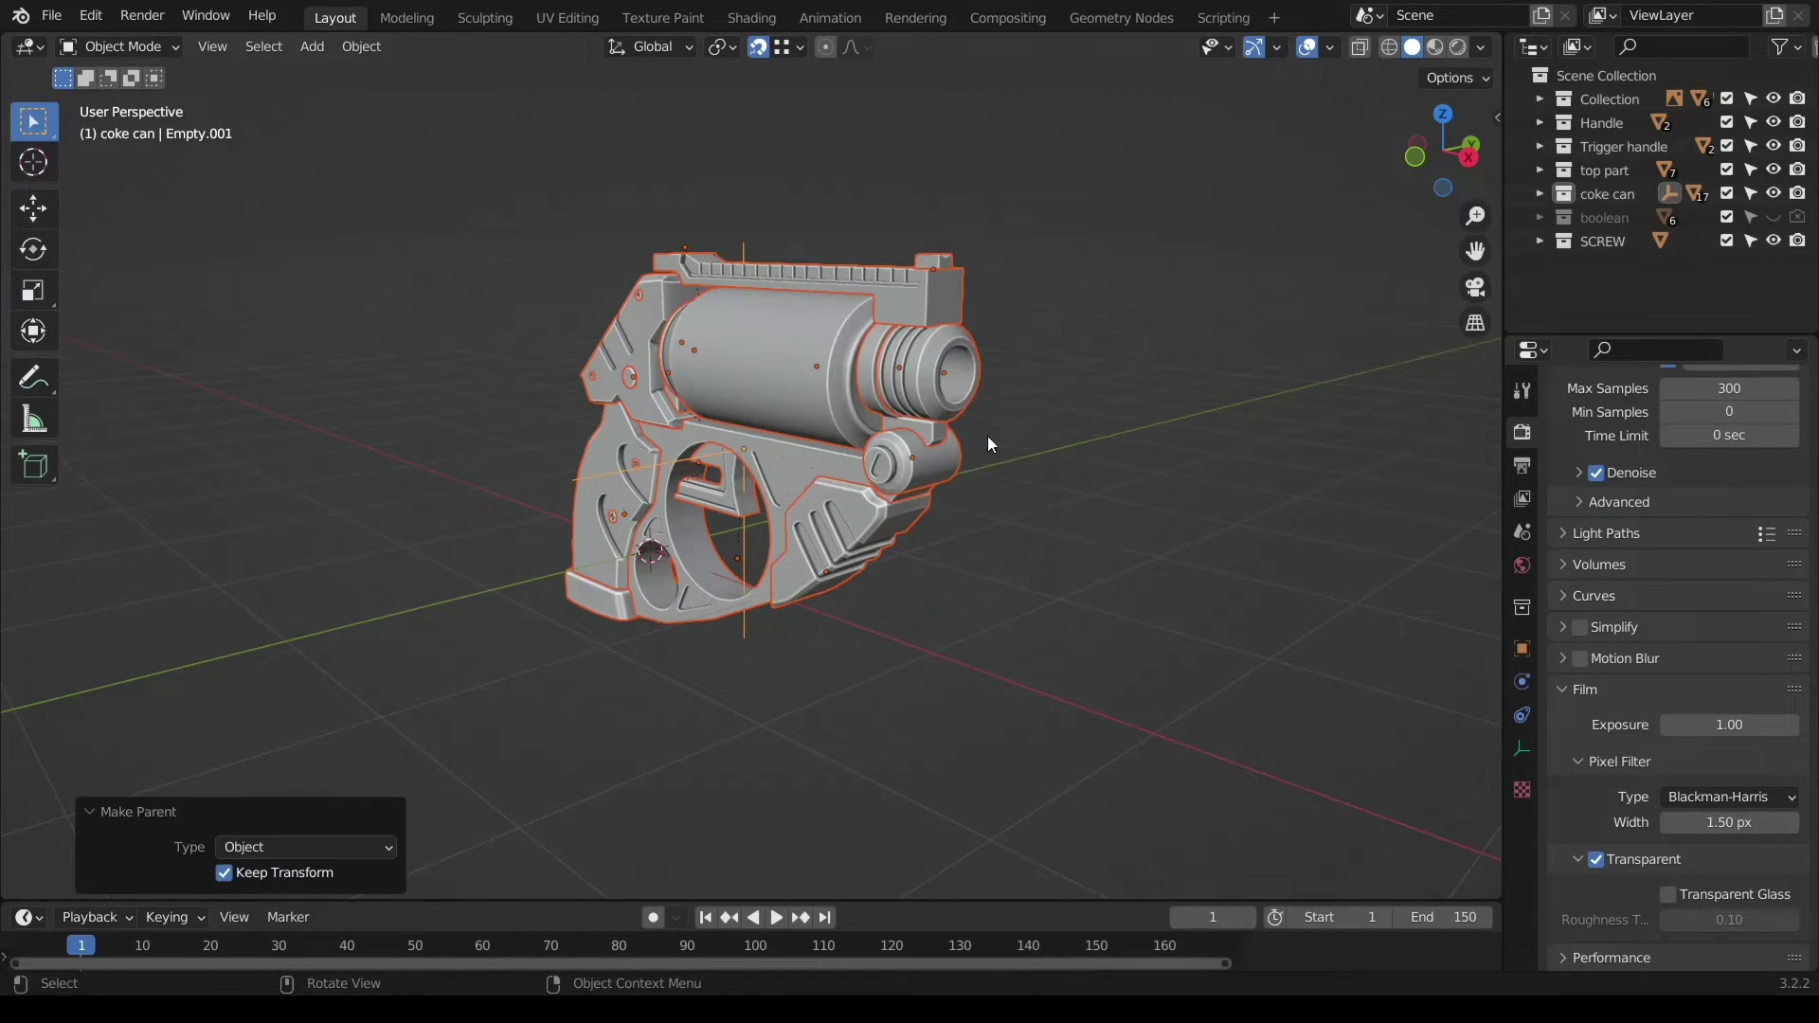
{"action": "left_click_drag", "start_coordinate": [1473, 159], "coordinate": [1526, 159]}
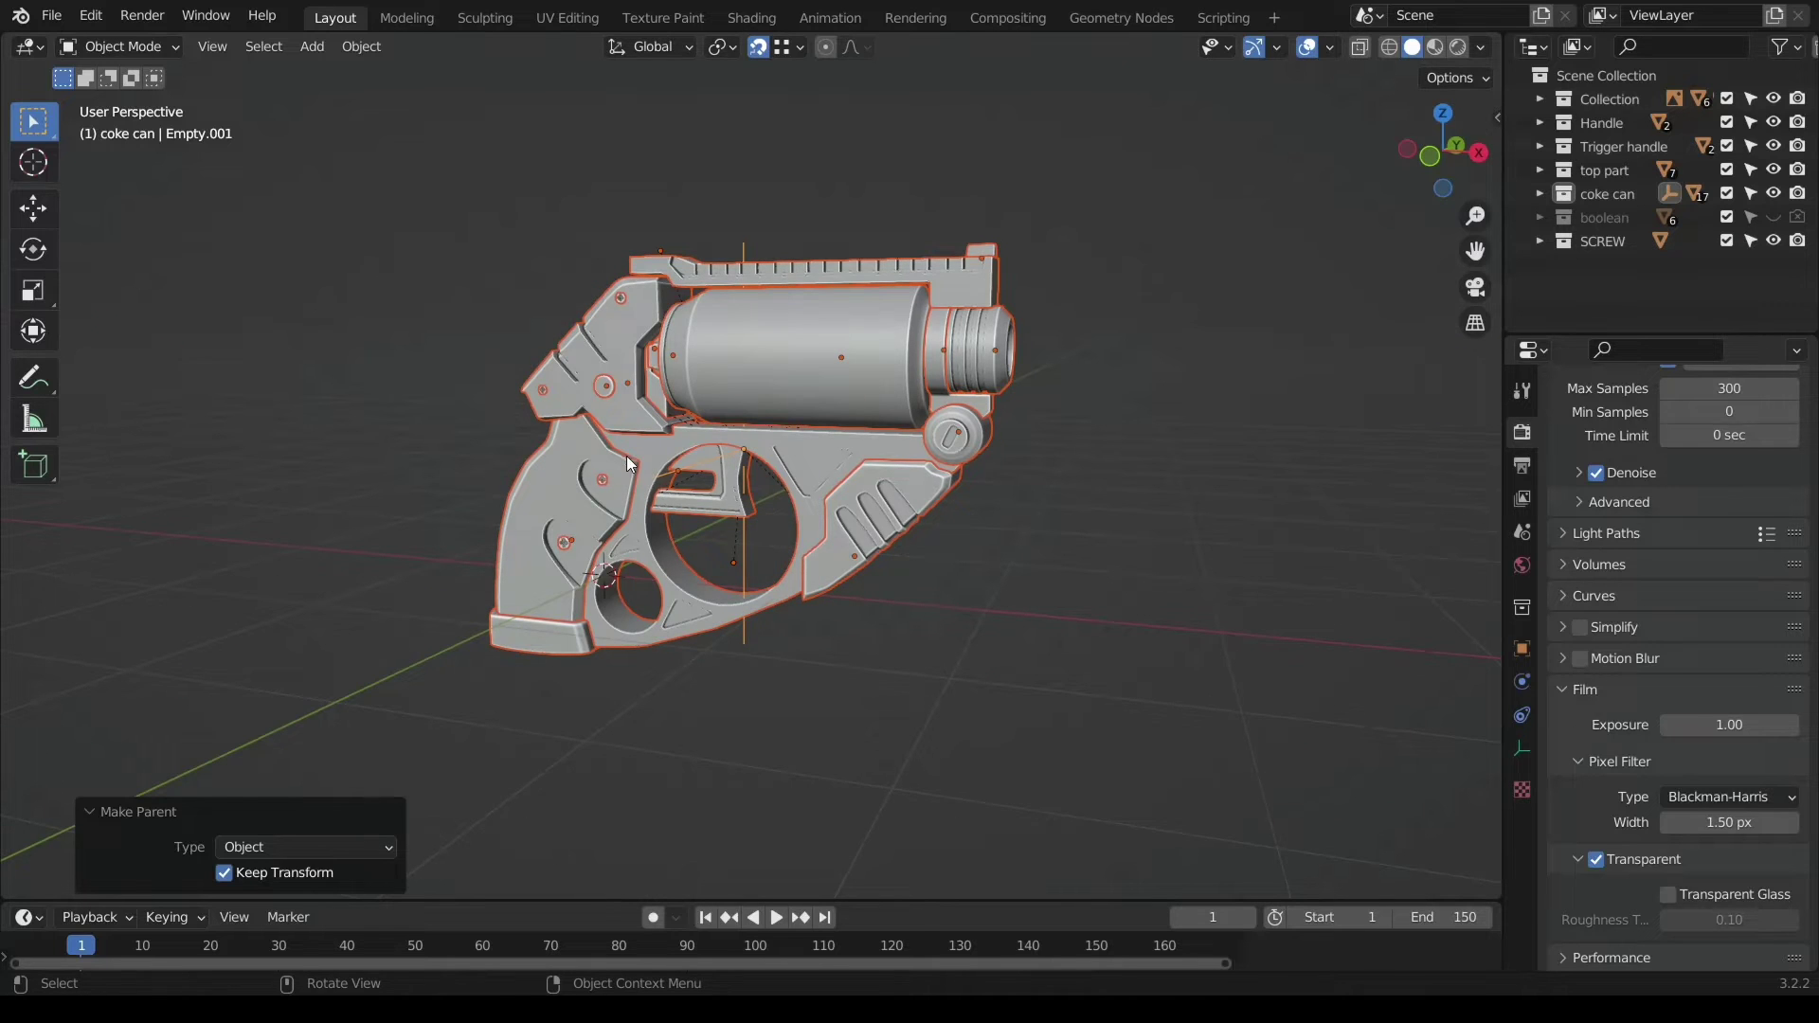
- Test-move the empty to confirm the gun follows, then cancel and orbit the view
{"action": "left_click", "coordinate": [741, 561]}
{"action": "key", "text": "g"}
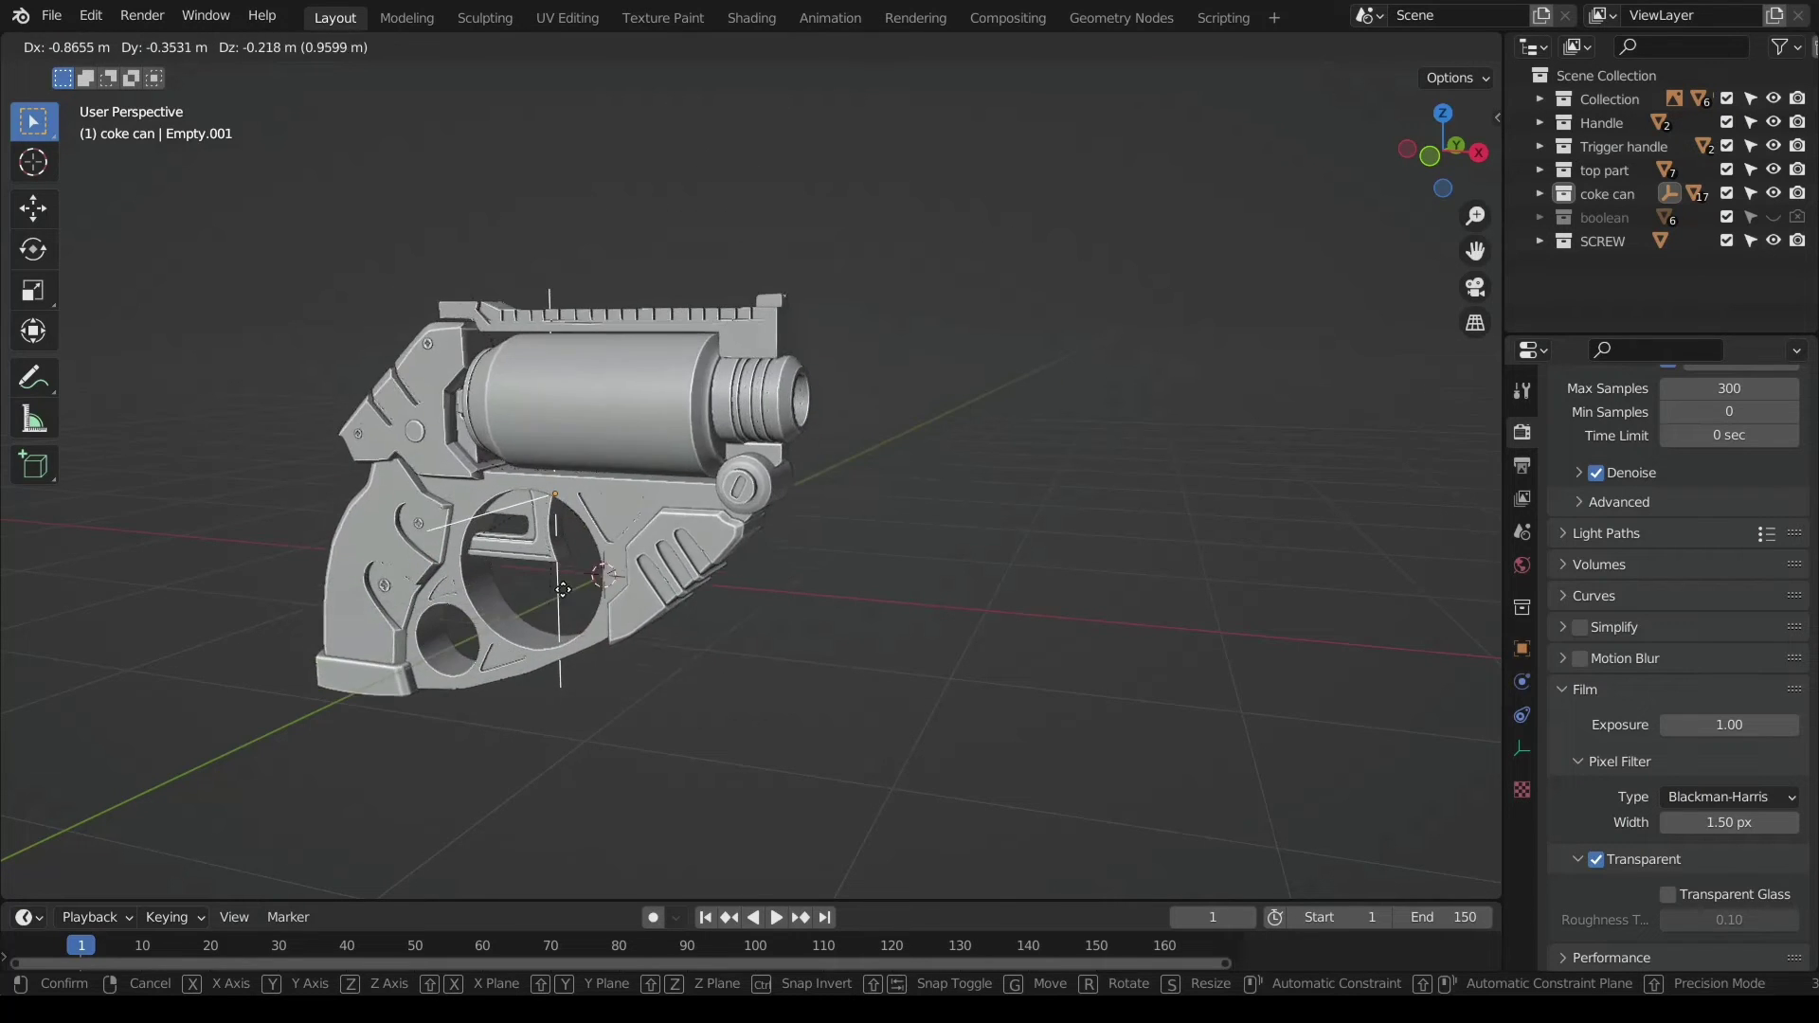
{"action": "right_click", "coordinate": [785, 543]}
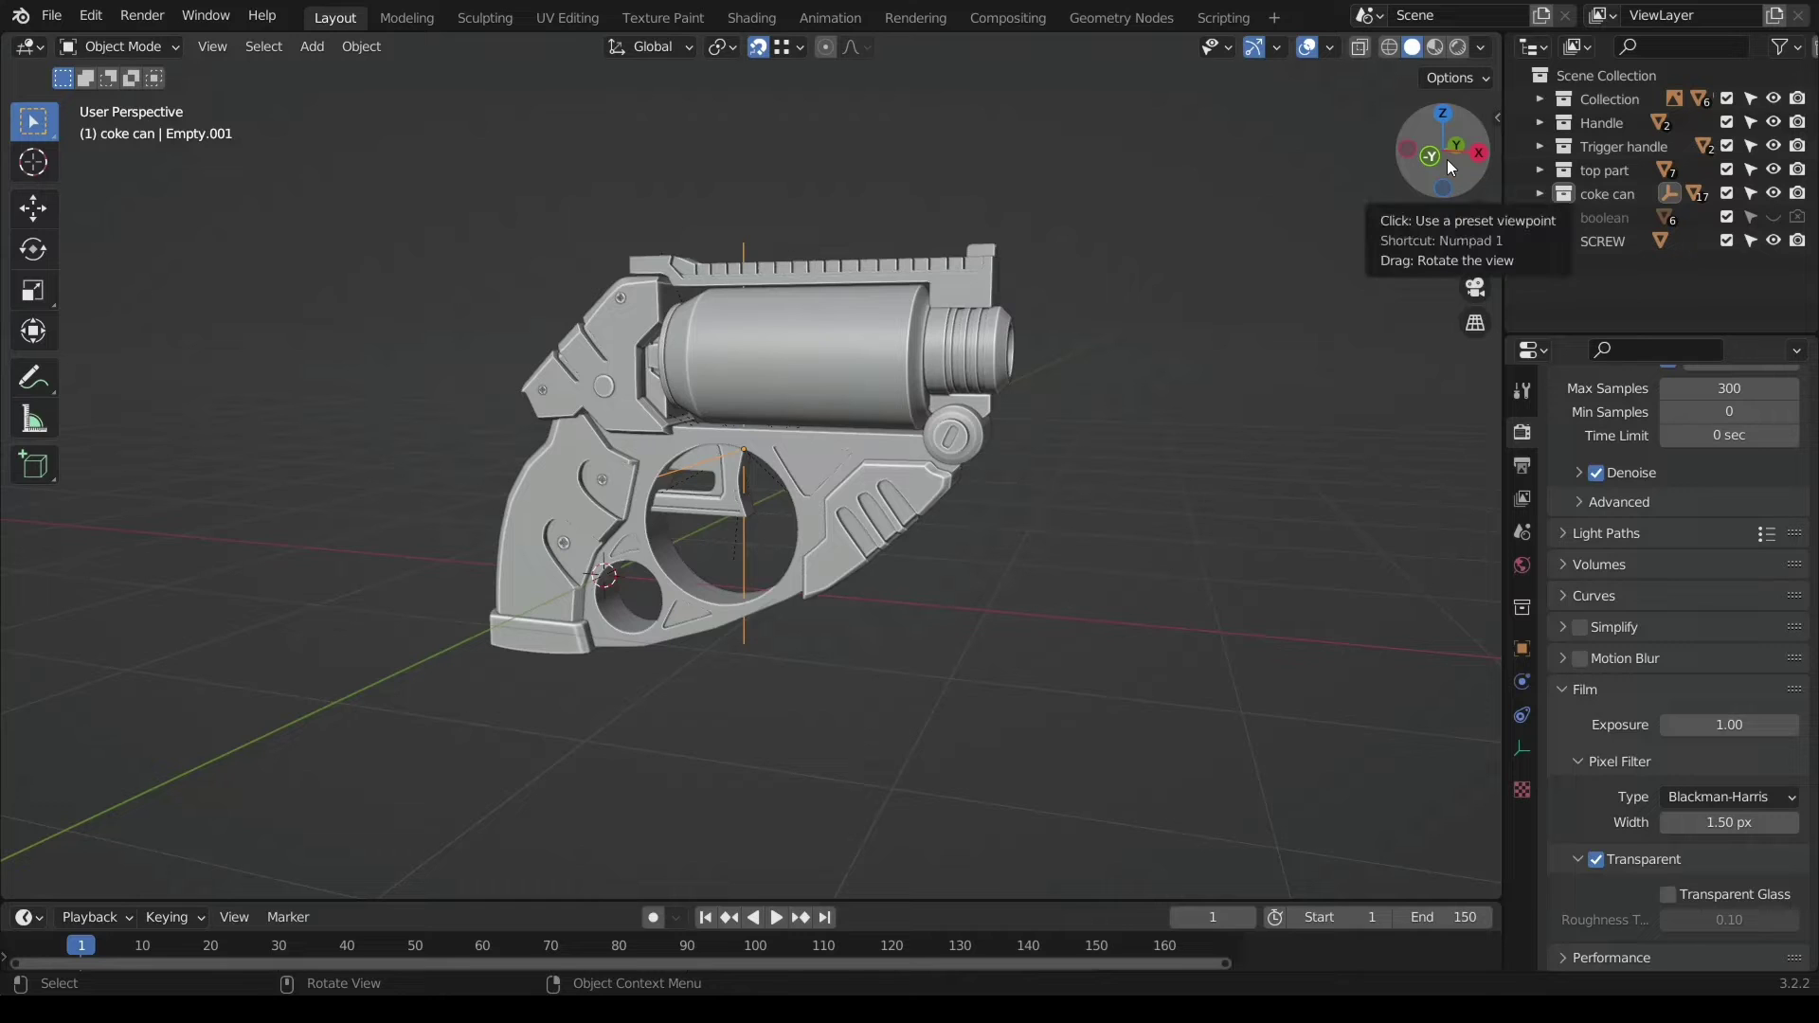
{"action": "left_click_drag", "start_coordinate": [1451, 168], "coordinate": [1411, 170]}
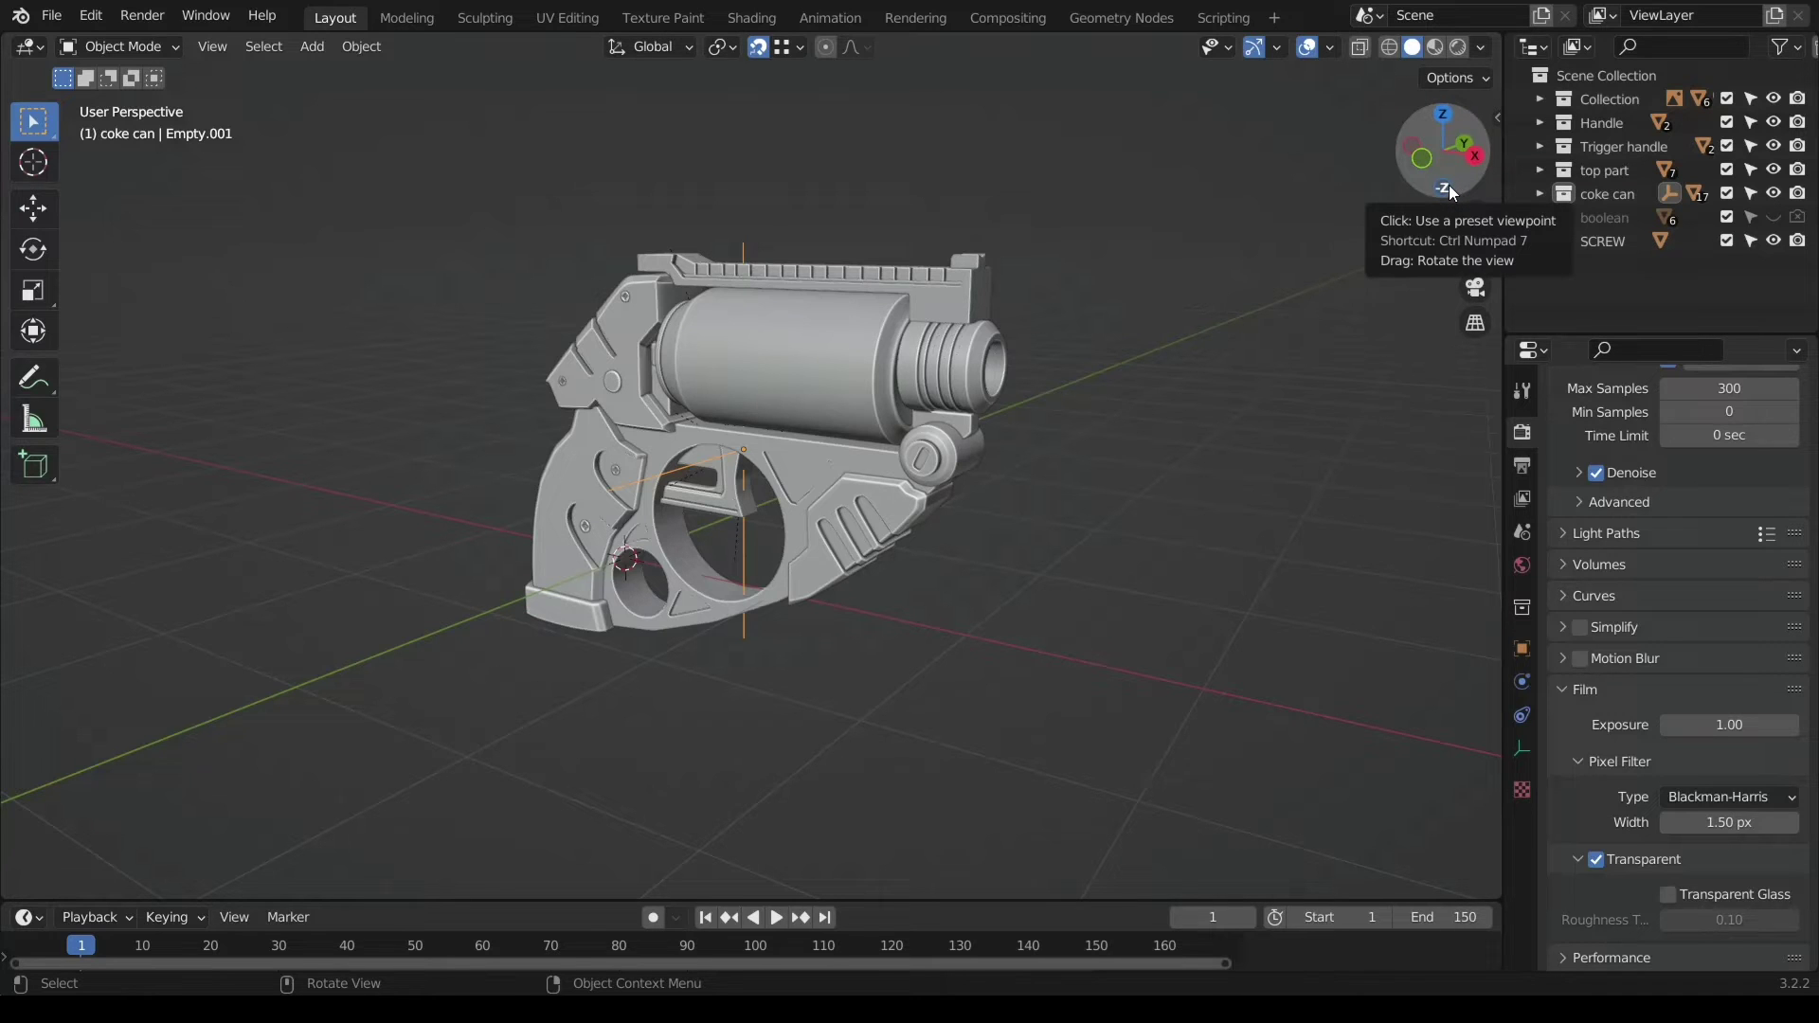
{"action": "mouse_move", "coordinate": [1450, 192]}
{"action": "left_mouse_down"}
{"action": "mouse_move", "coordinate": [1441, 210]}
{"action": "mouse_move", "coordinate": [1433, 193]}
{"action": "left_mouse_up"}
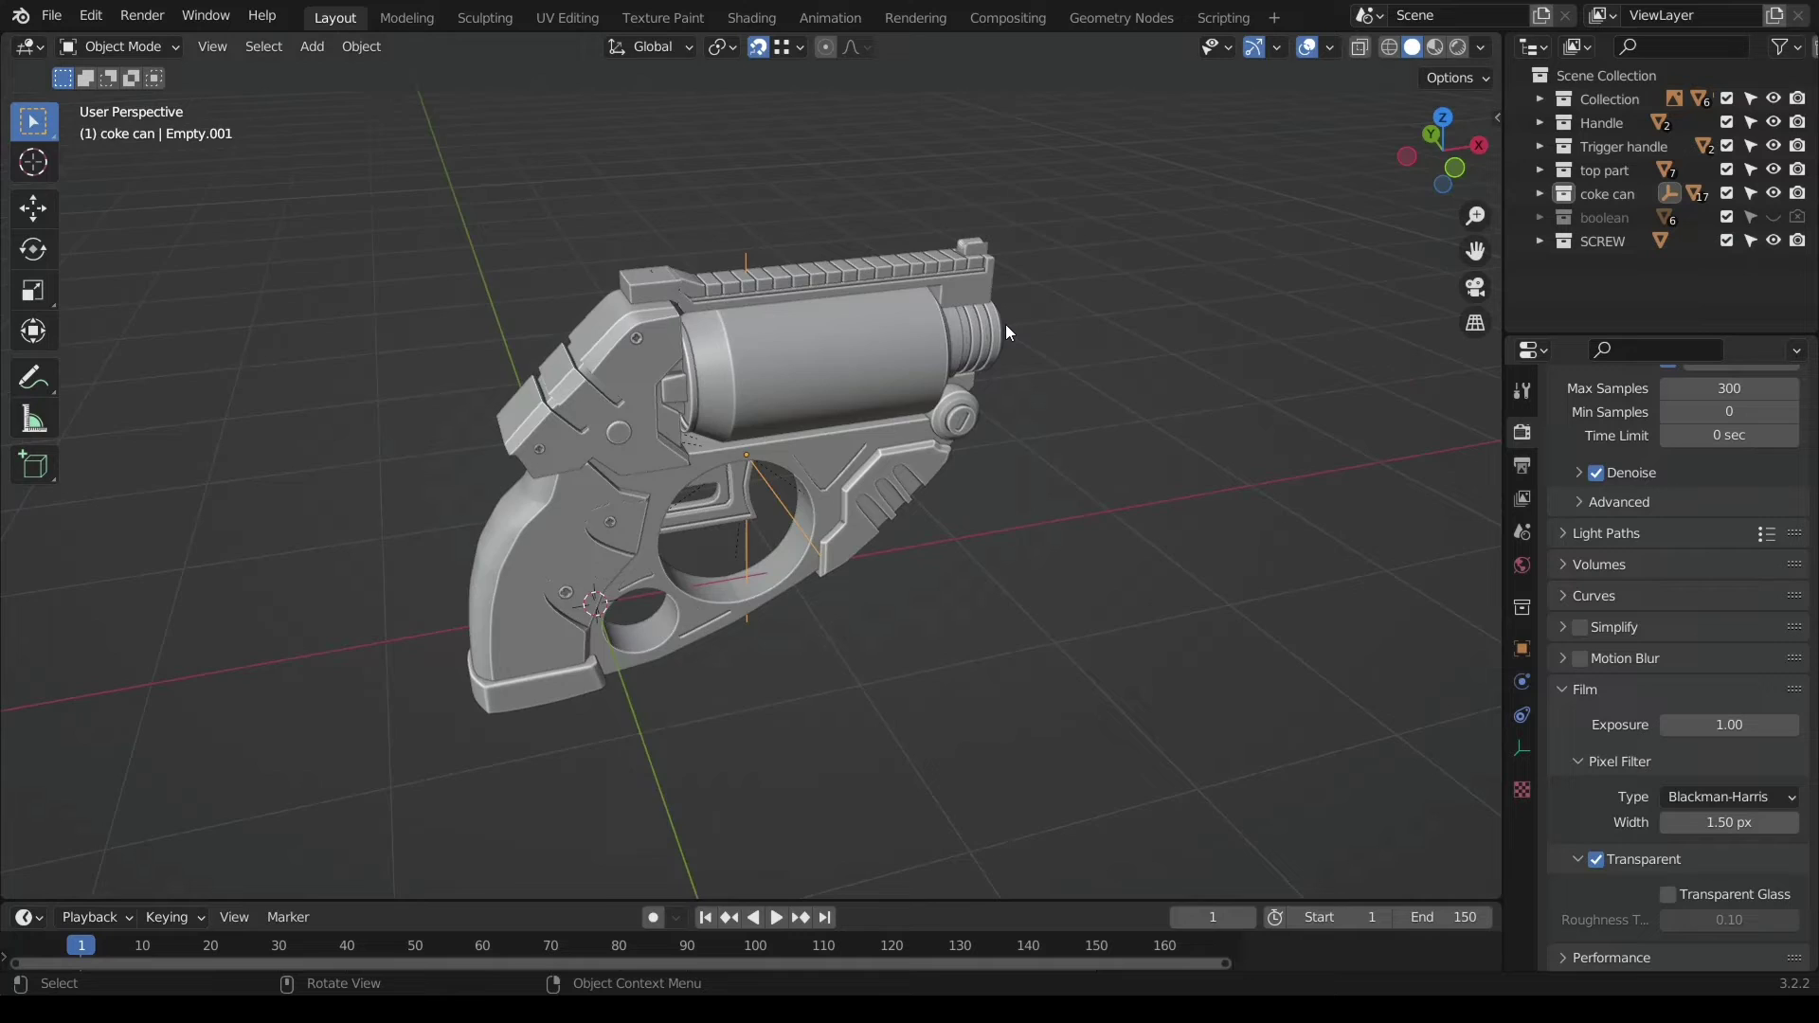
- Switch to camera view and reposition the gun within the camera frame
{"action": "key", "text": "KP_0"}
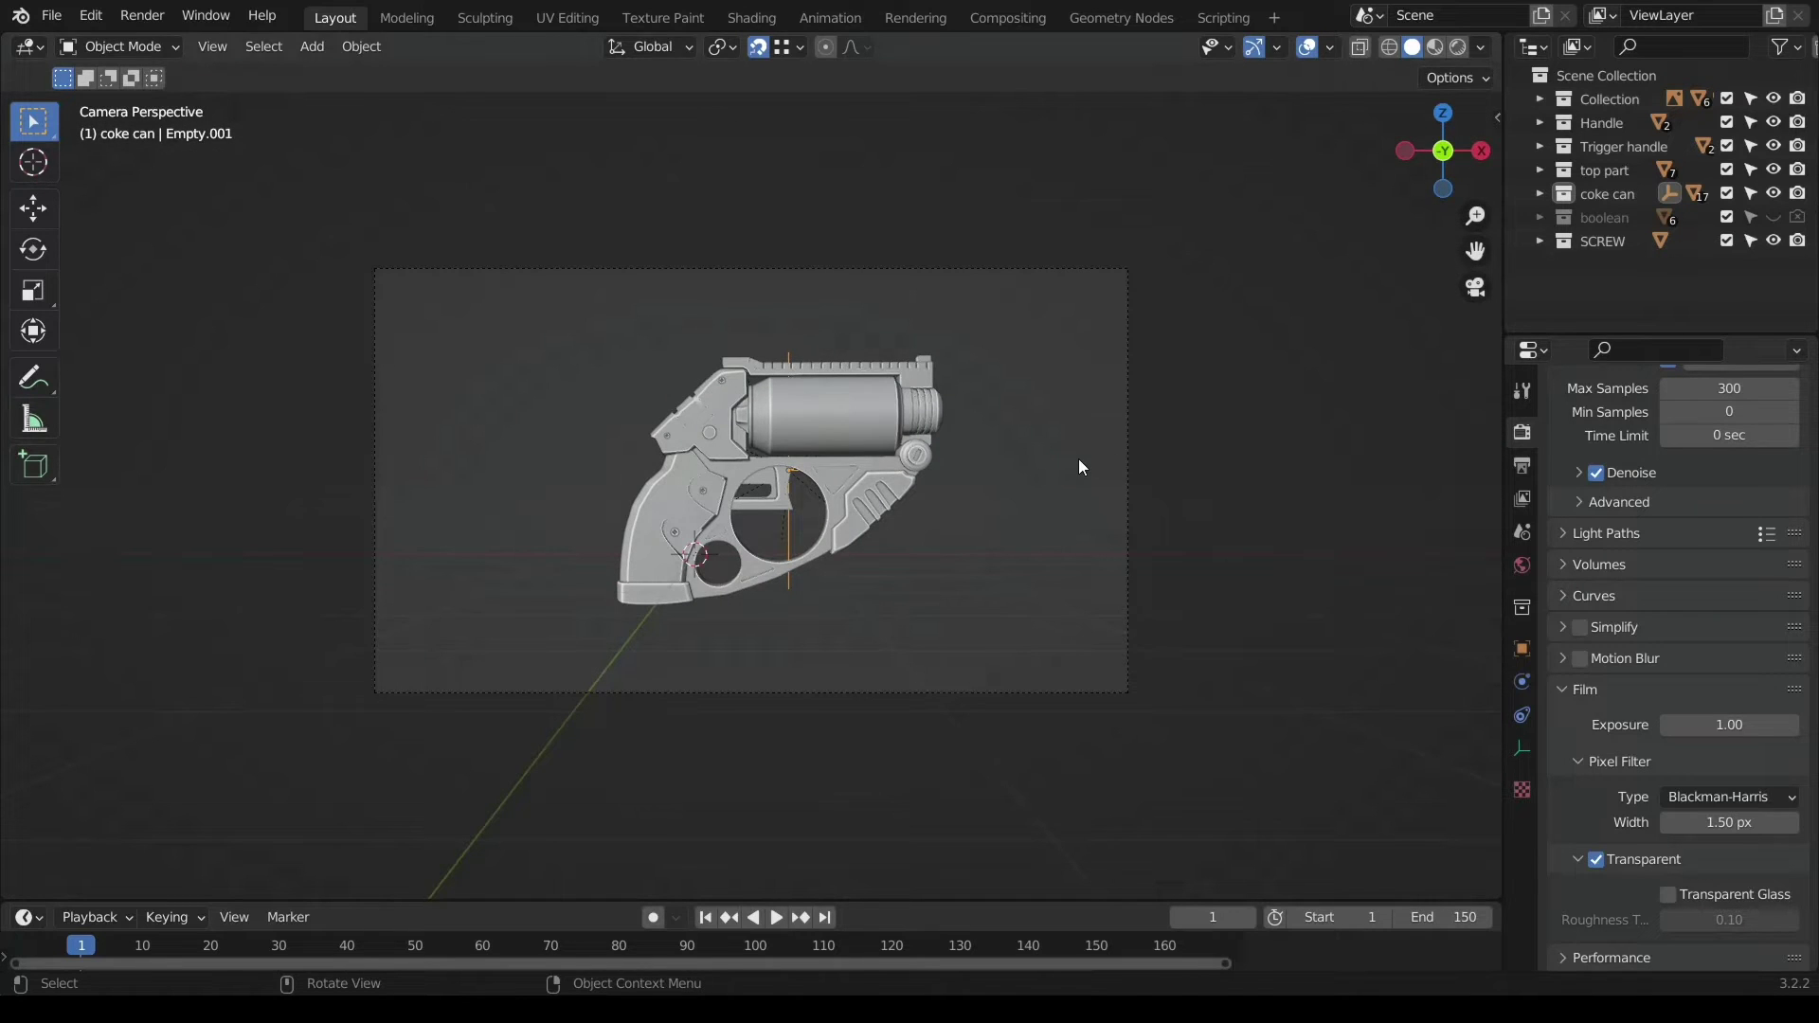
{"action": "key", "text": "g"}
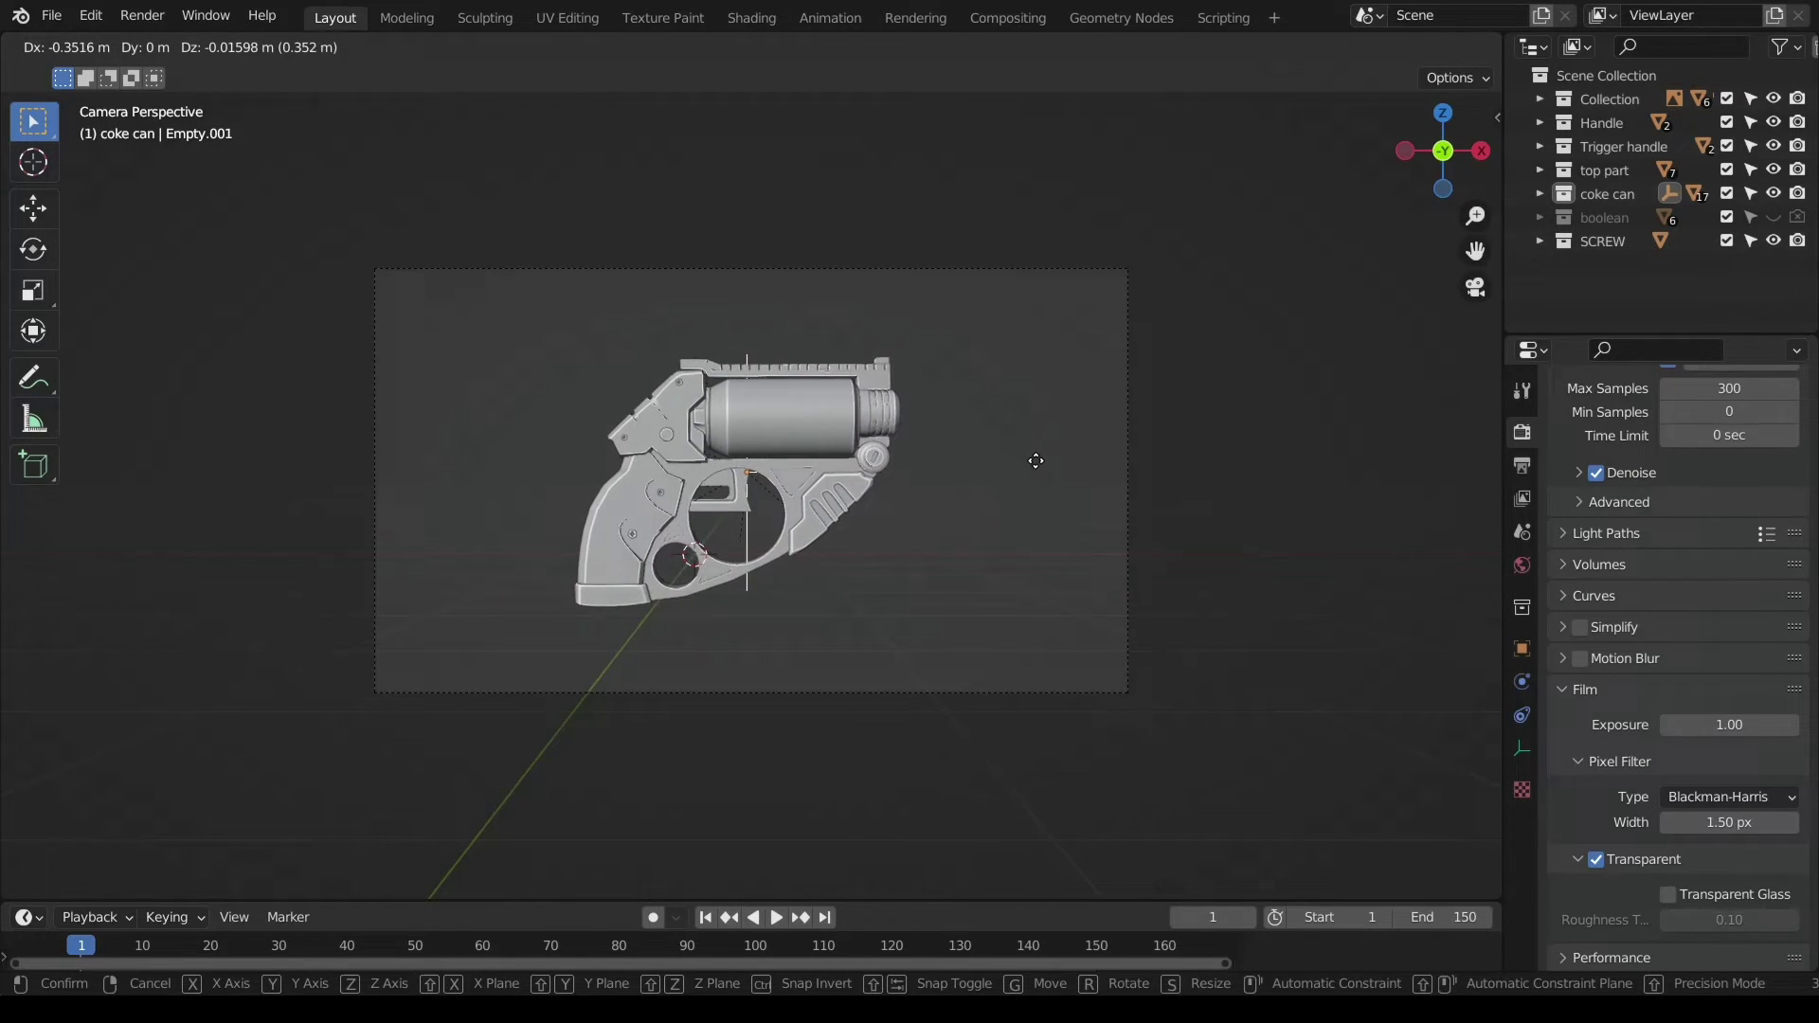
{"action": "left_click", "coordinate": [1031, 461]}
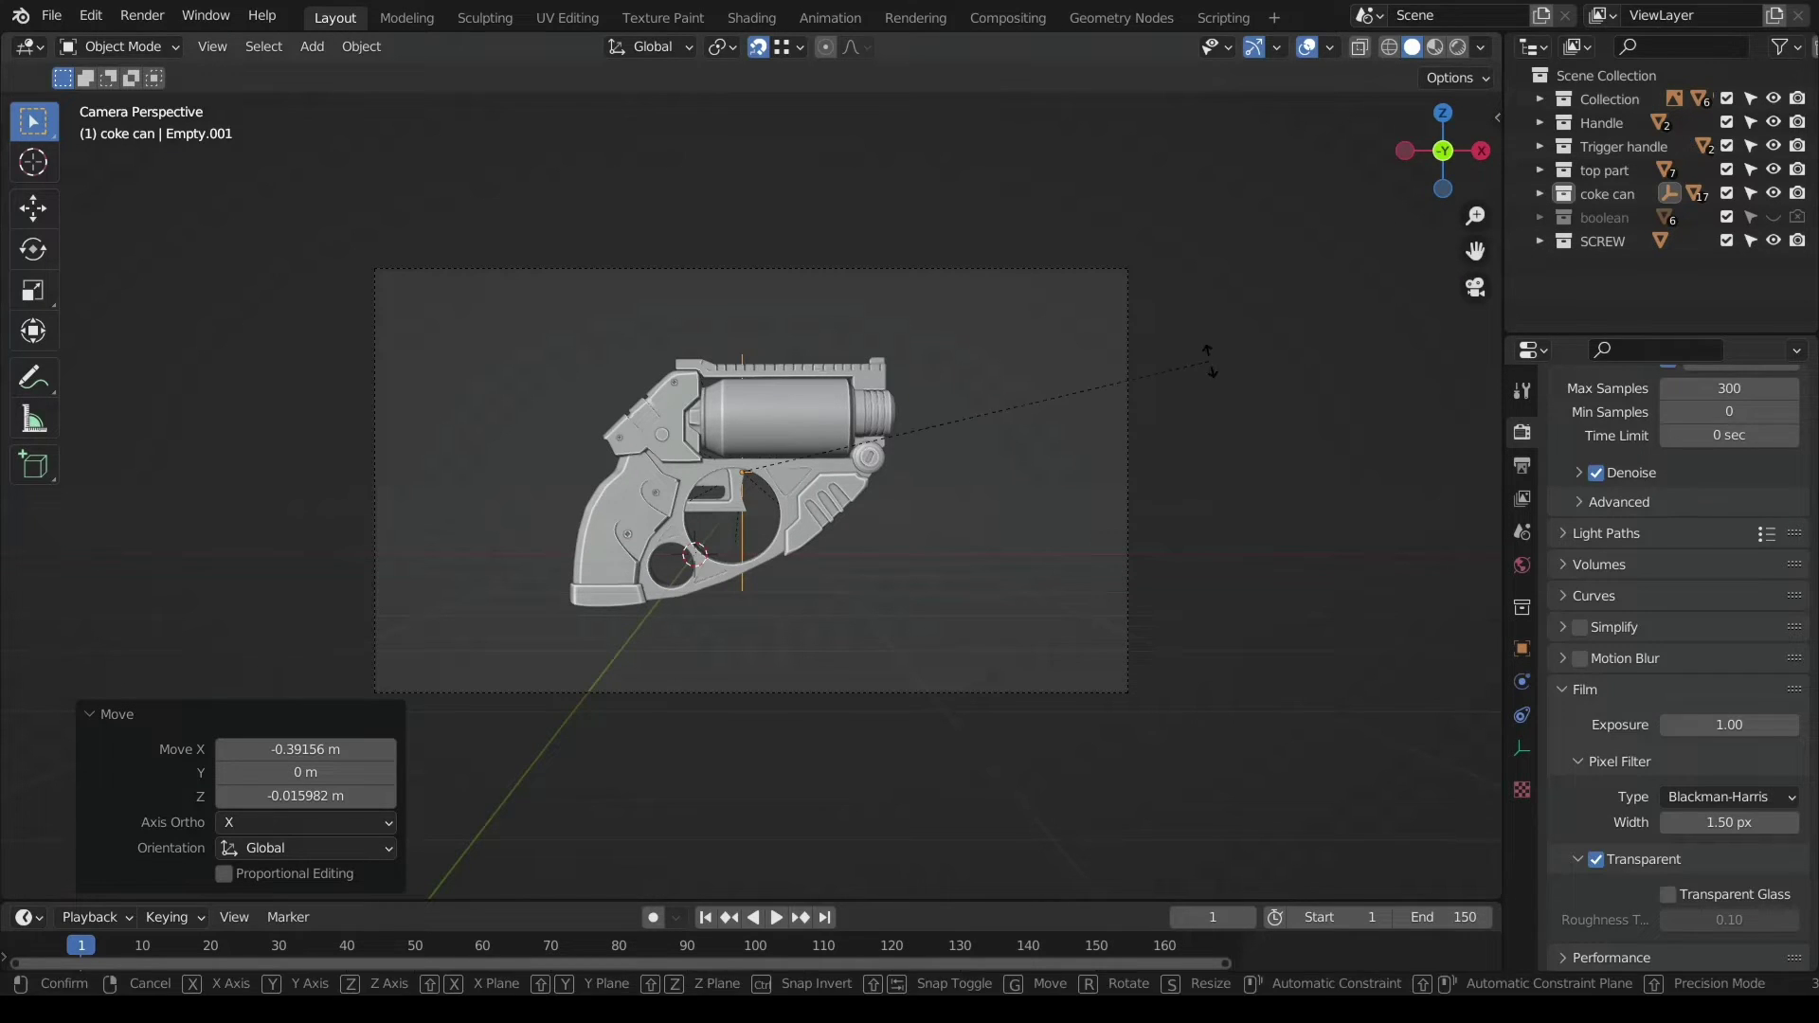
- Rotate the empty -17° around X and -15° around Z, then enlarge the timeline
{"action": "key", "text": "r"}
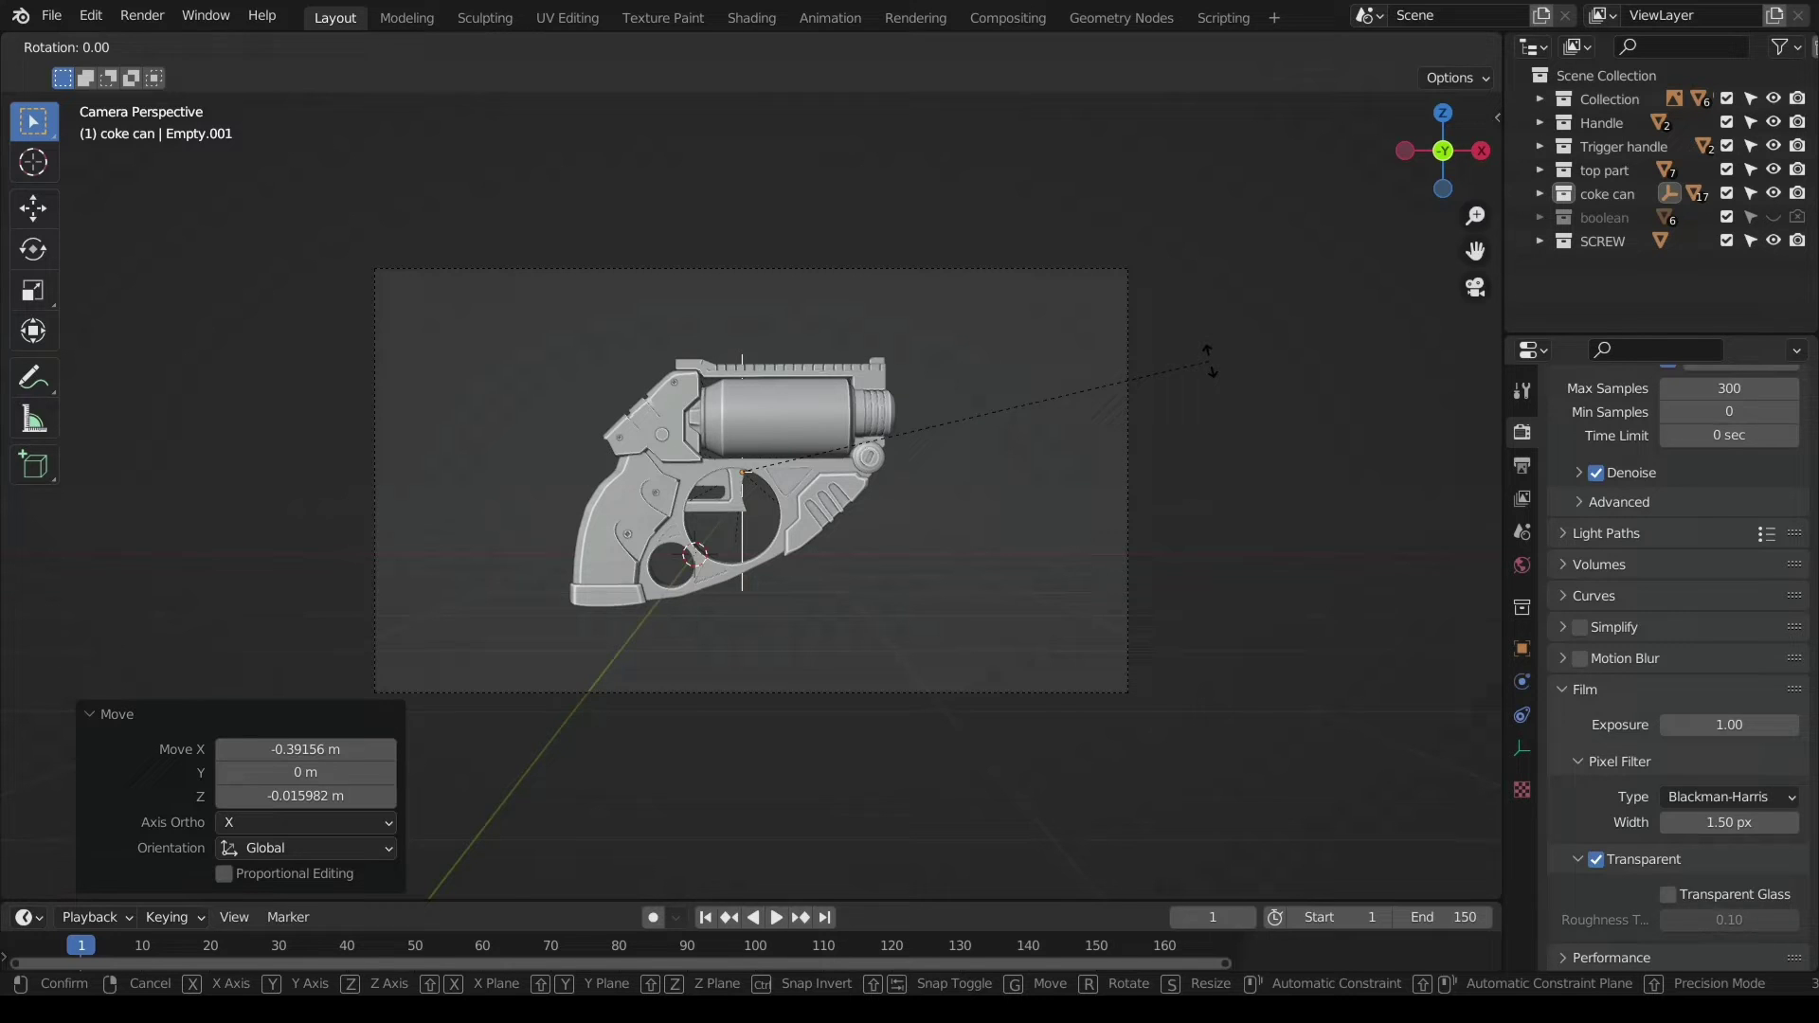
{"action": "key", "text": "x"}
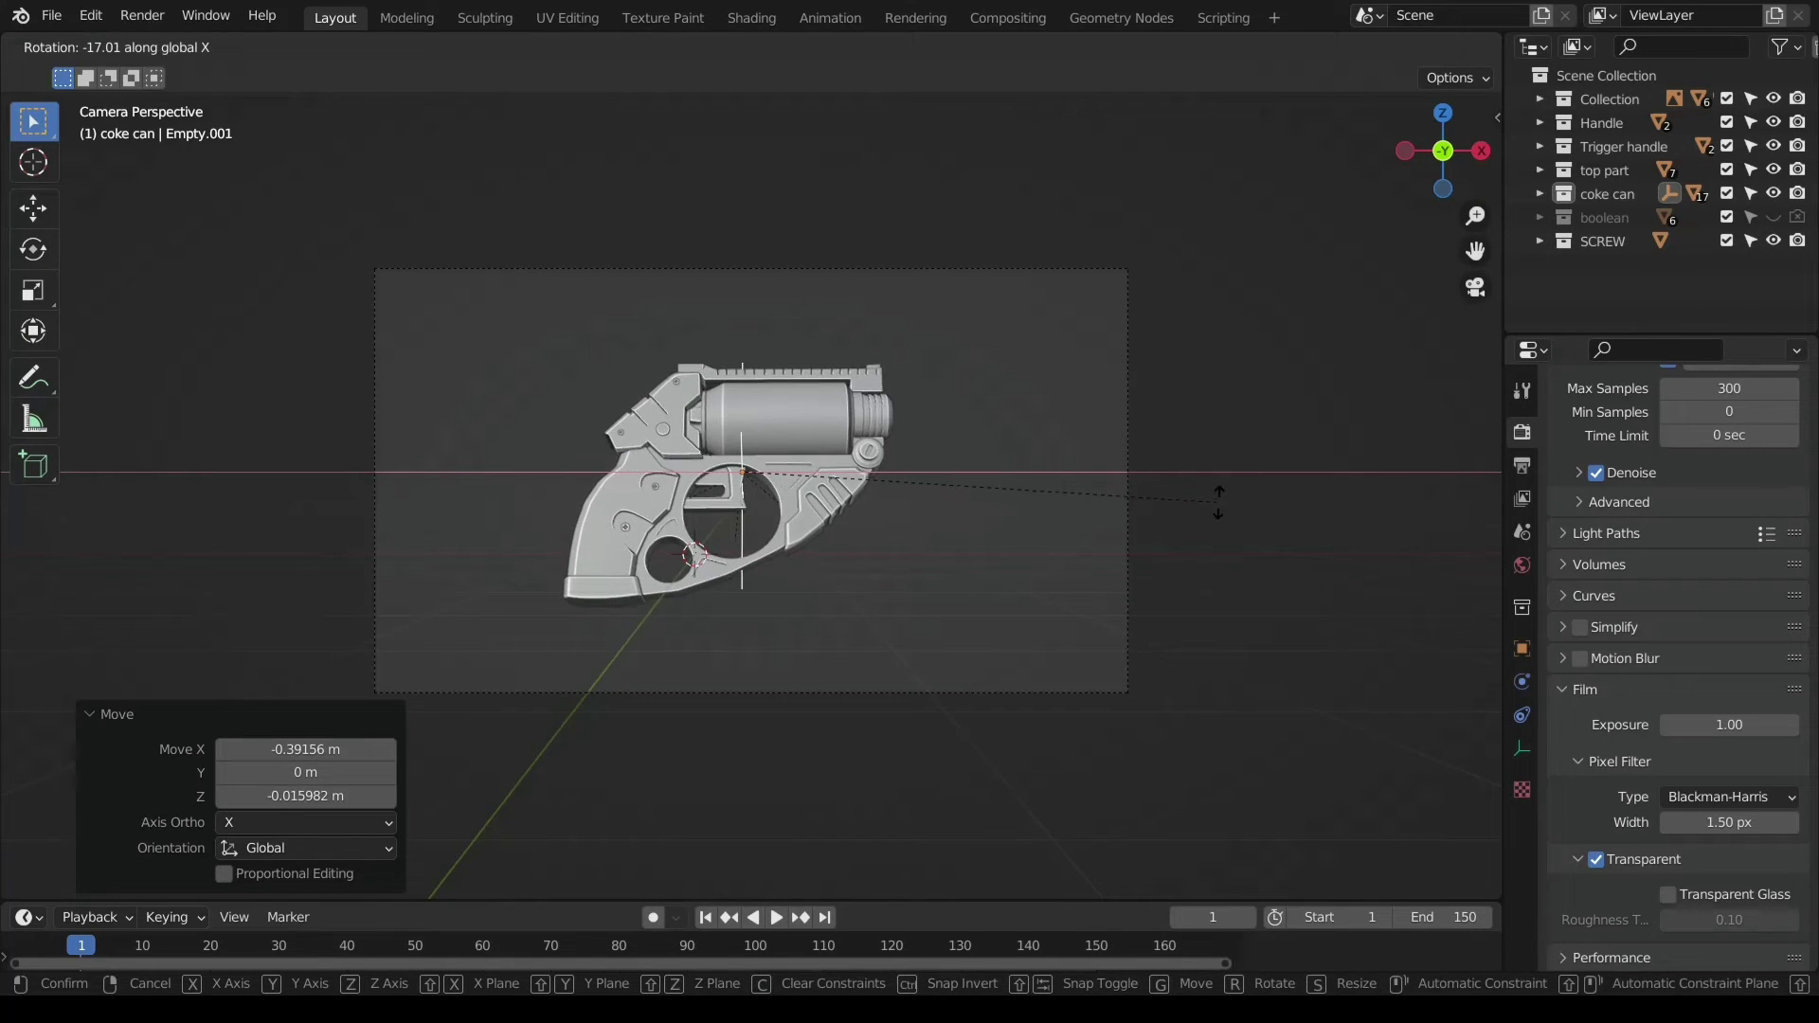
{"action": "left_click", "coordinate": [1218, 502]}
{"action": "key", "text": "r"}
{"action": "key", "text": "z"}
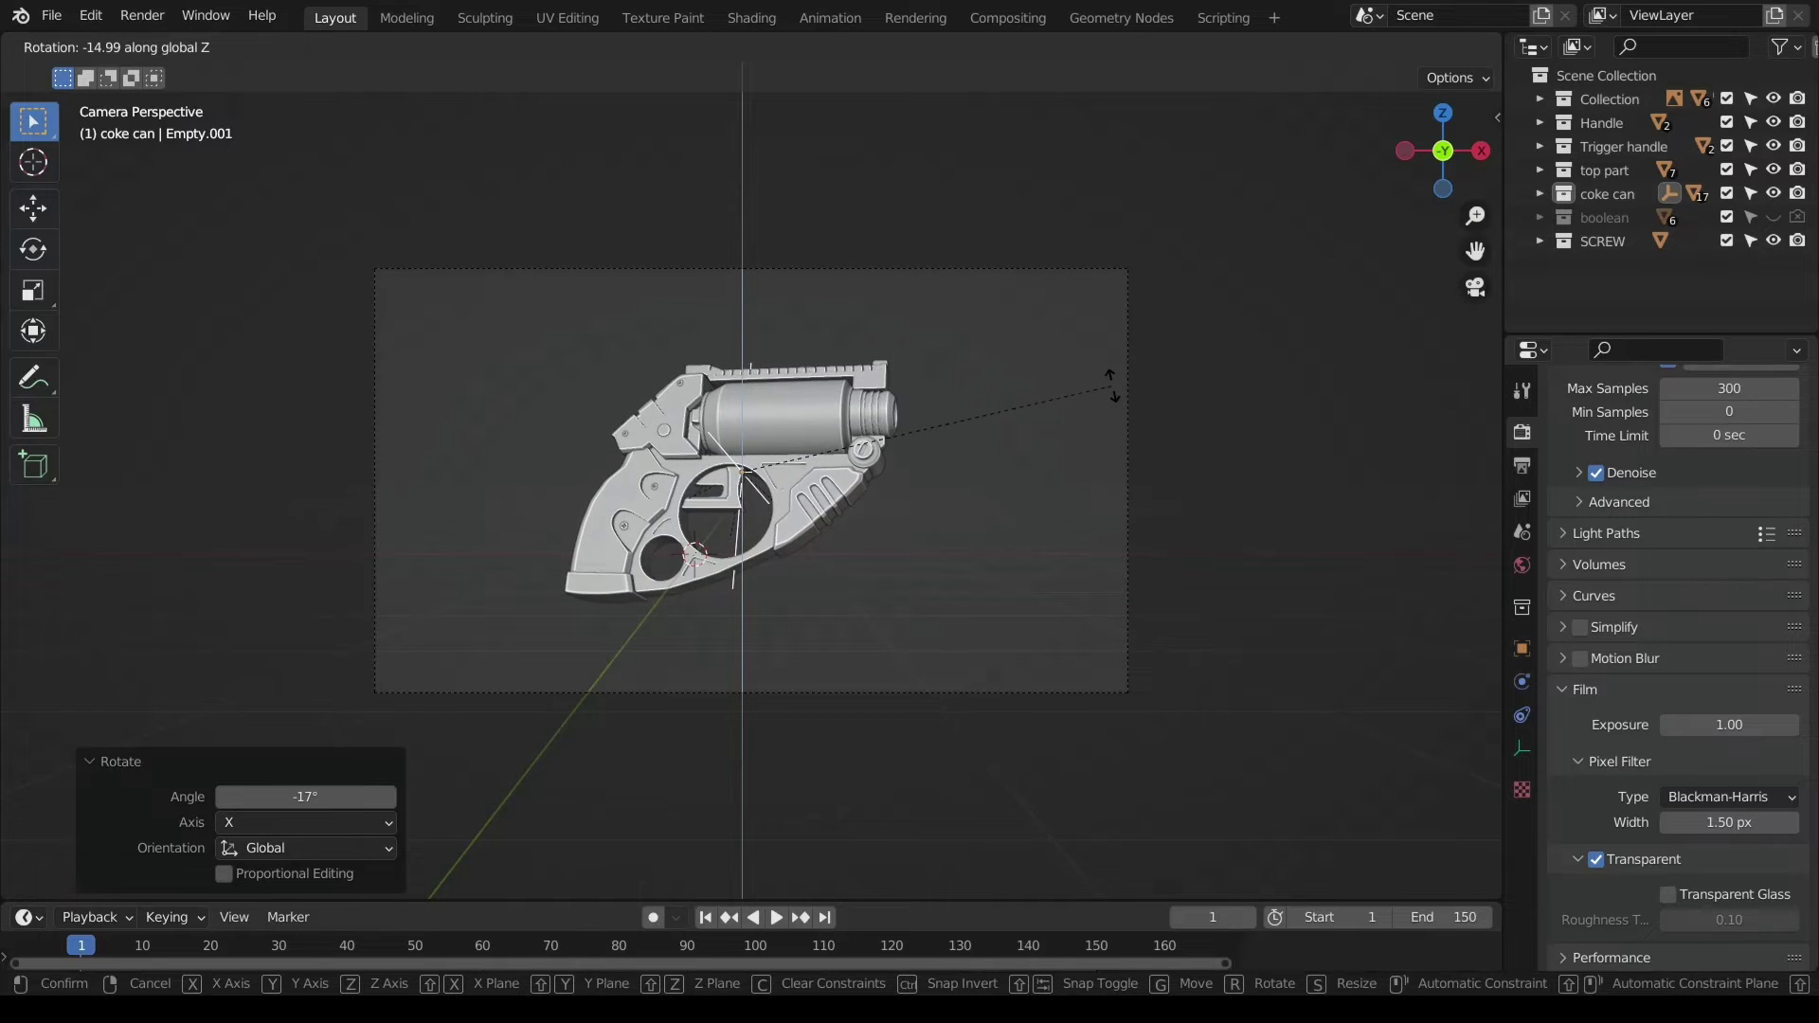
{"action": "left_click", "coordinate": [1111, 383]}
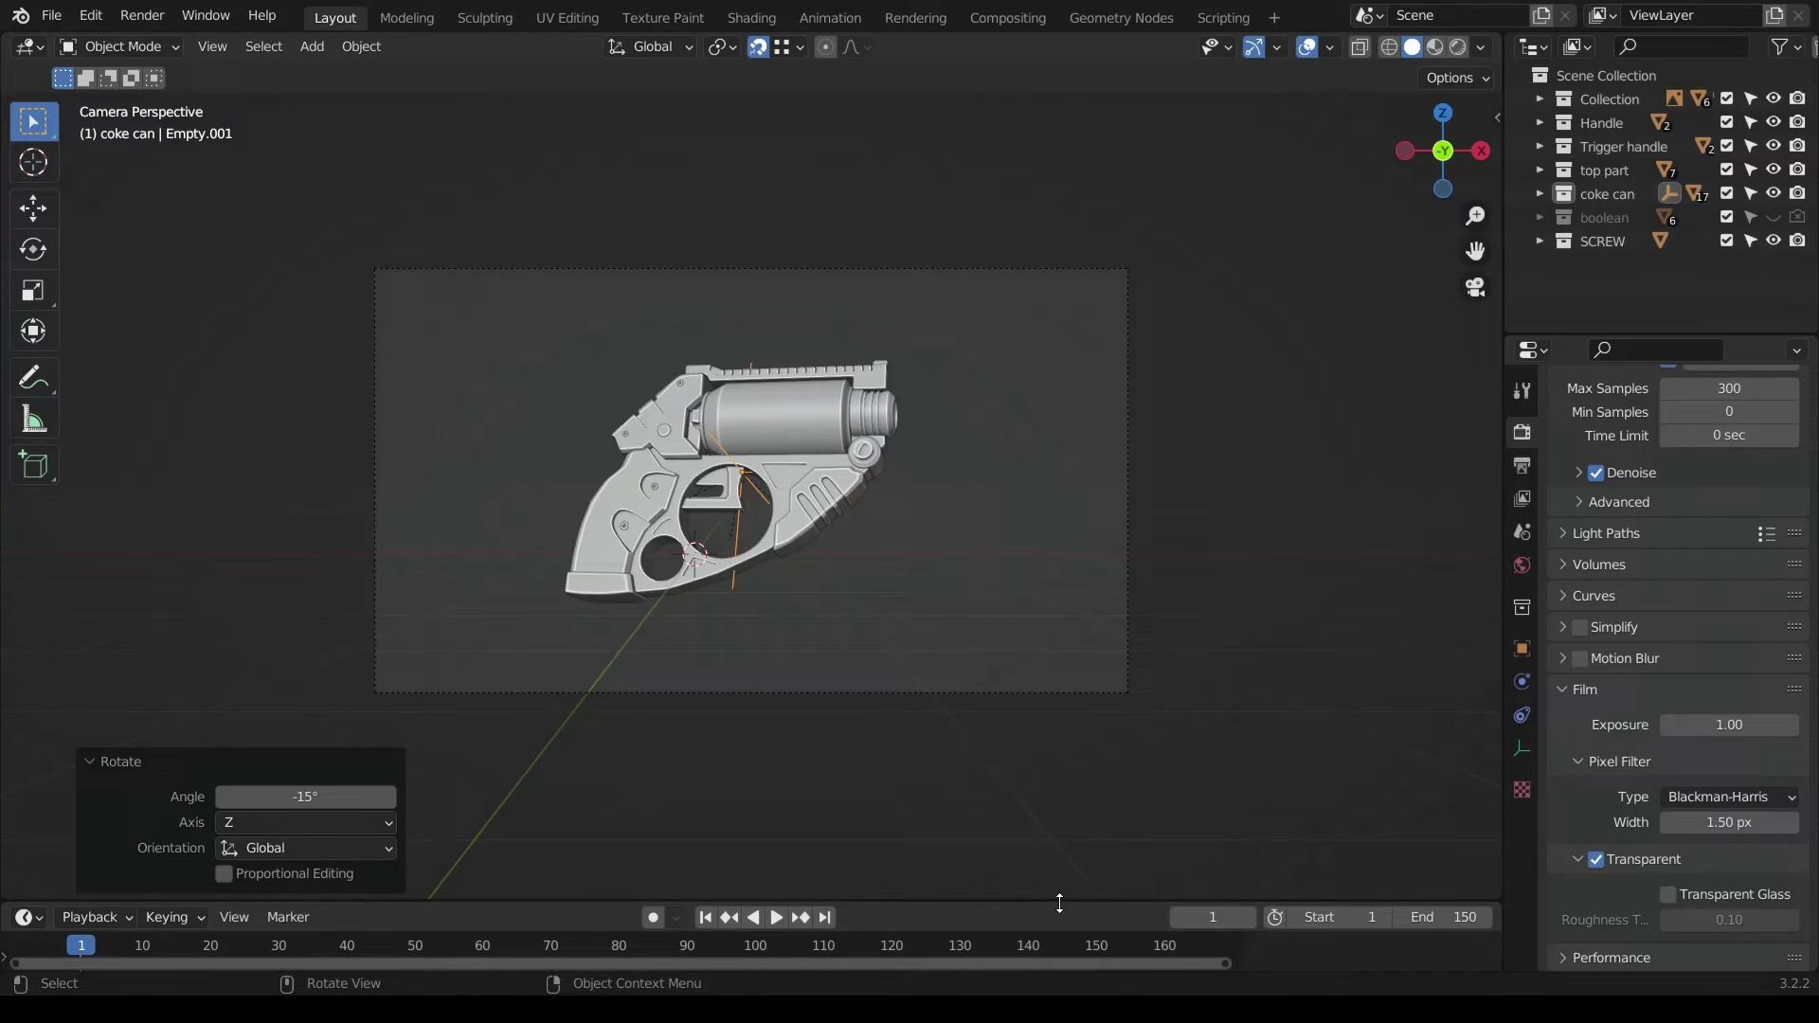
{"action": "left_click_drag", "start_coordinate": [1059, 903], "coordinate": [1078, 793]}
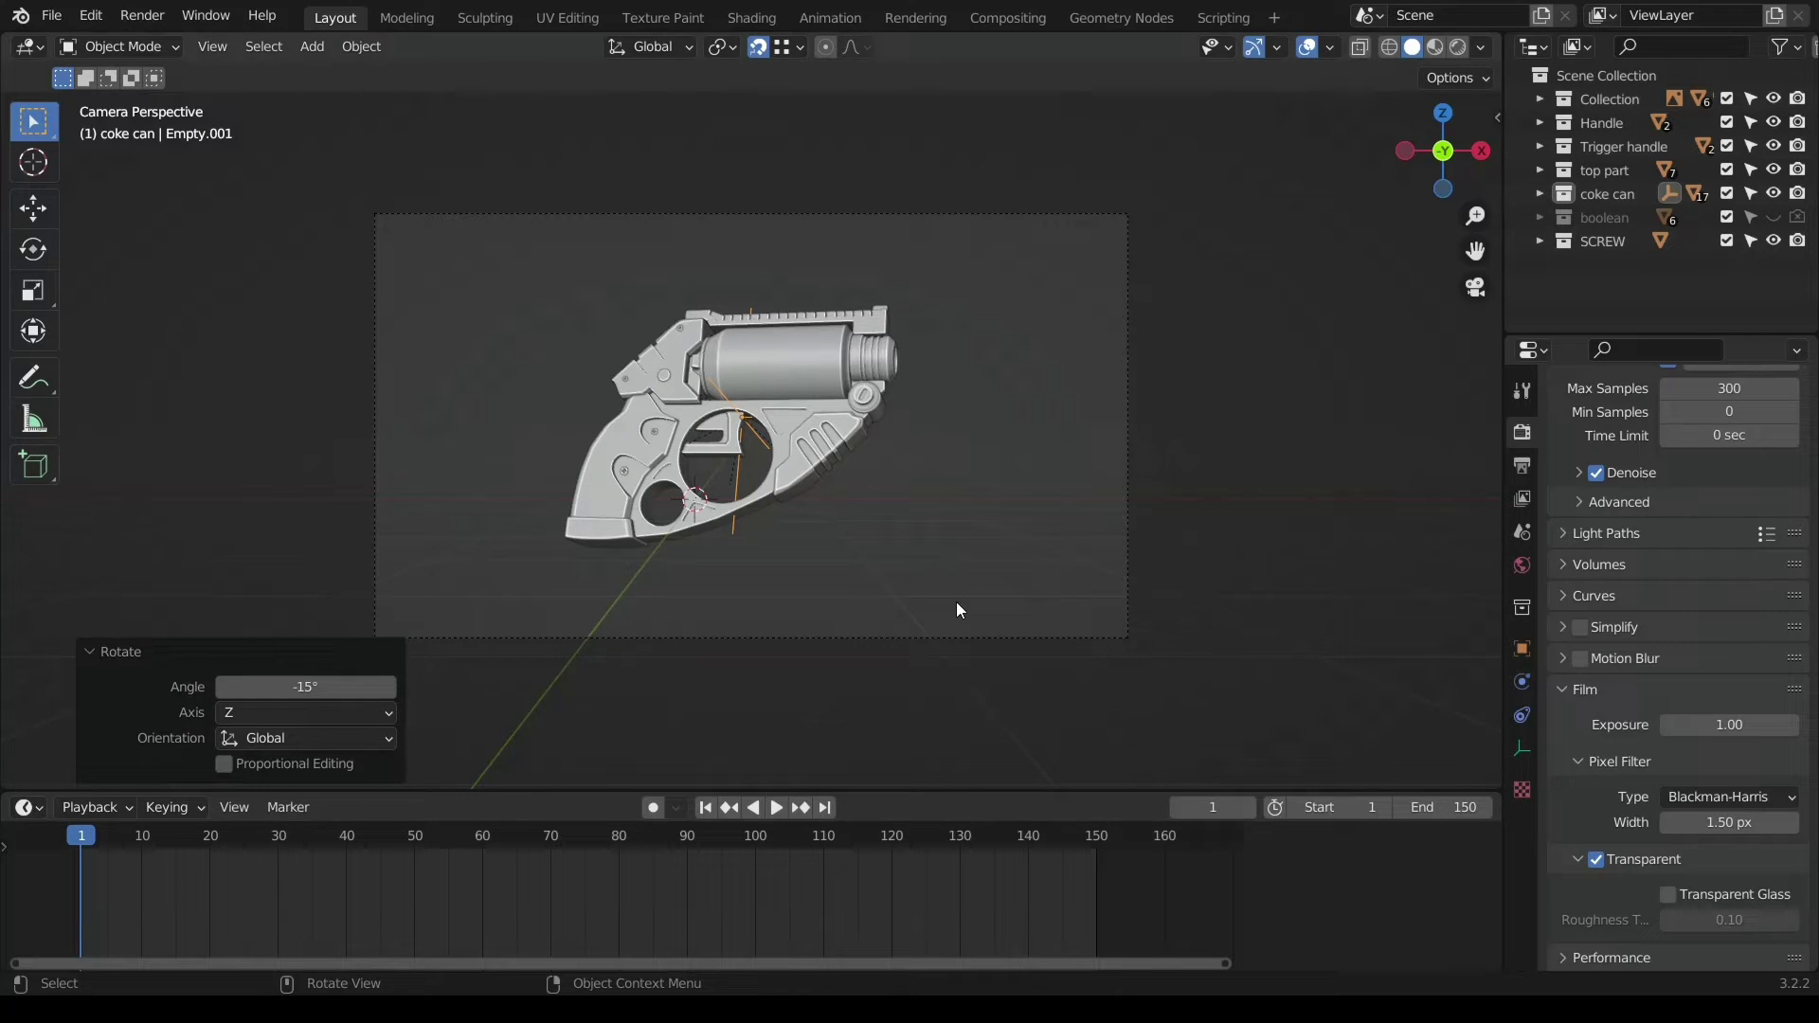
- Keyframe the empty's Location & Rotation at frame 1, then scrub to frame 150
{"action": "key", "text": "i"}
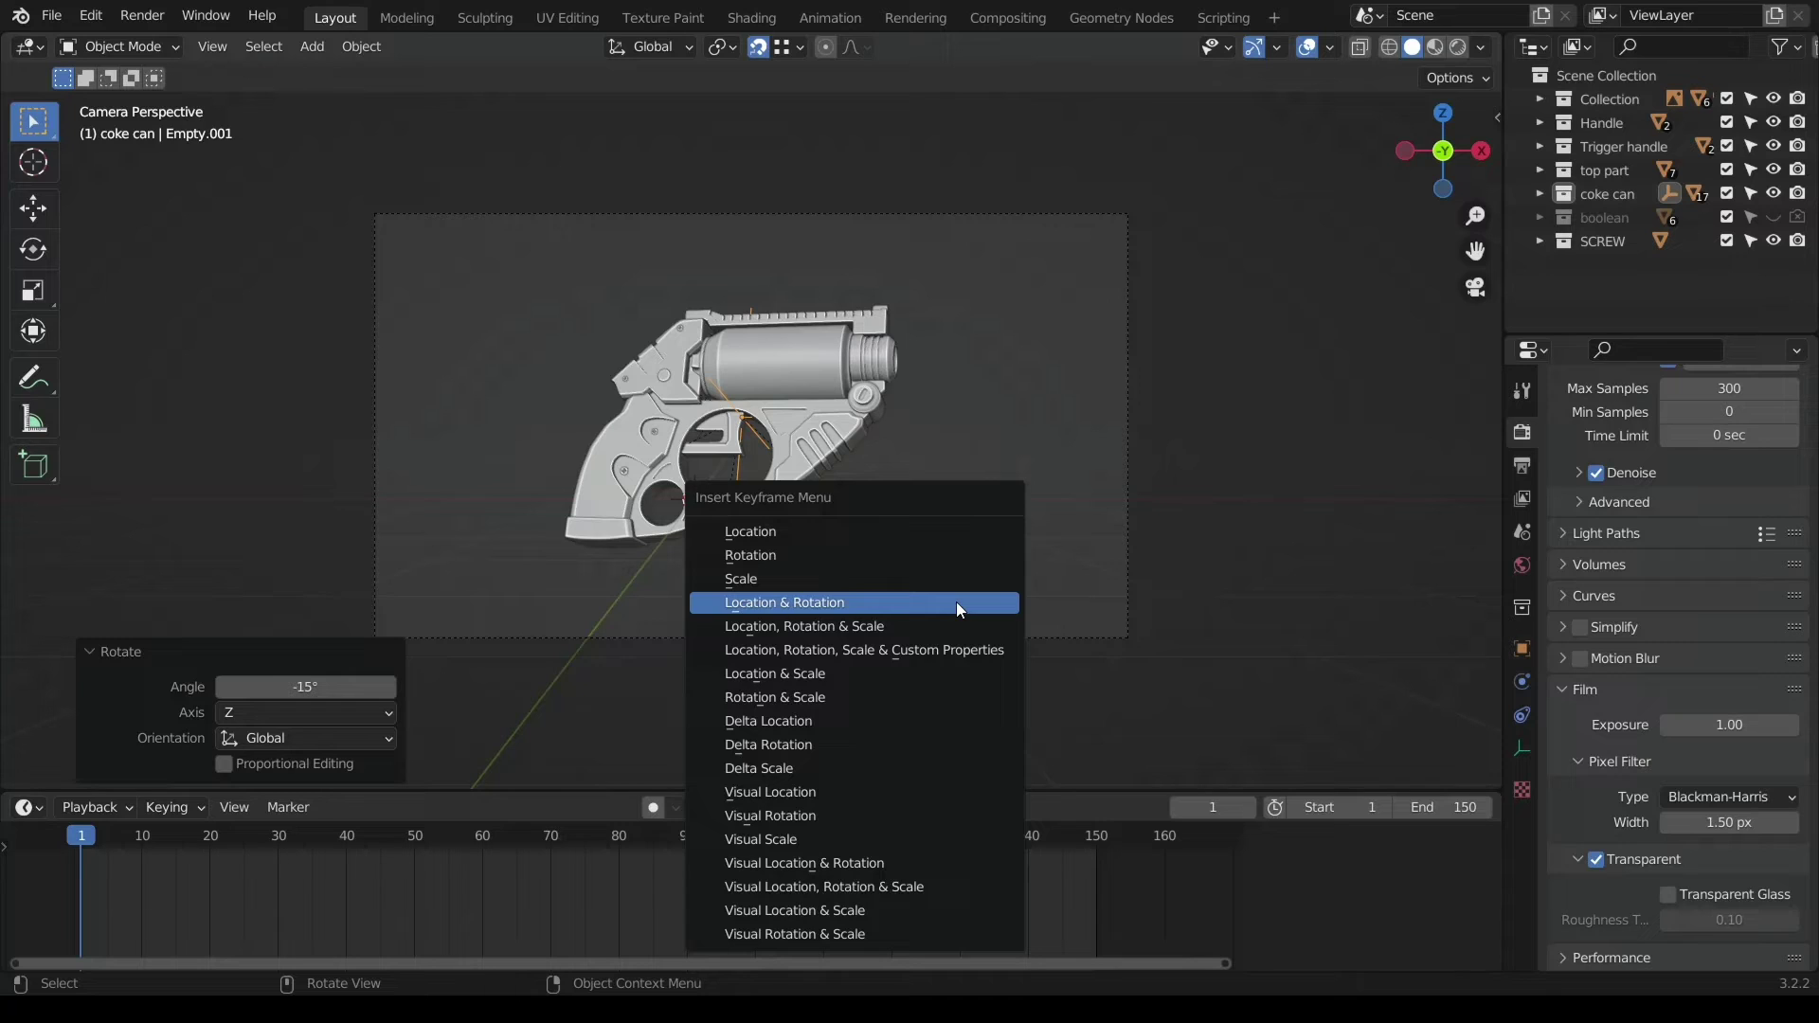
{"action": "left_click", "coordinate": [959, 609]}
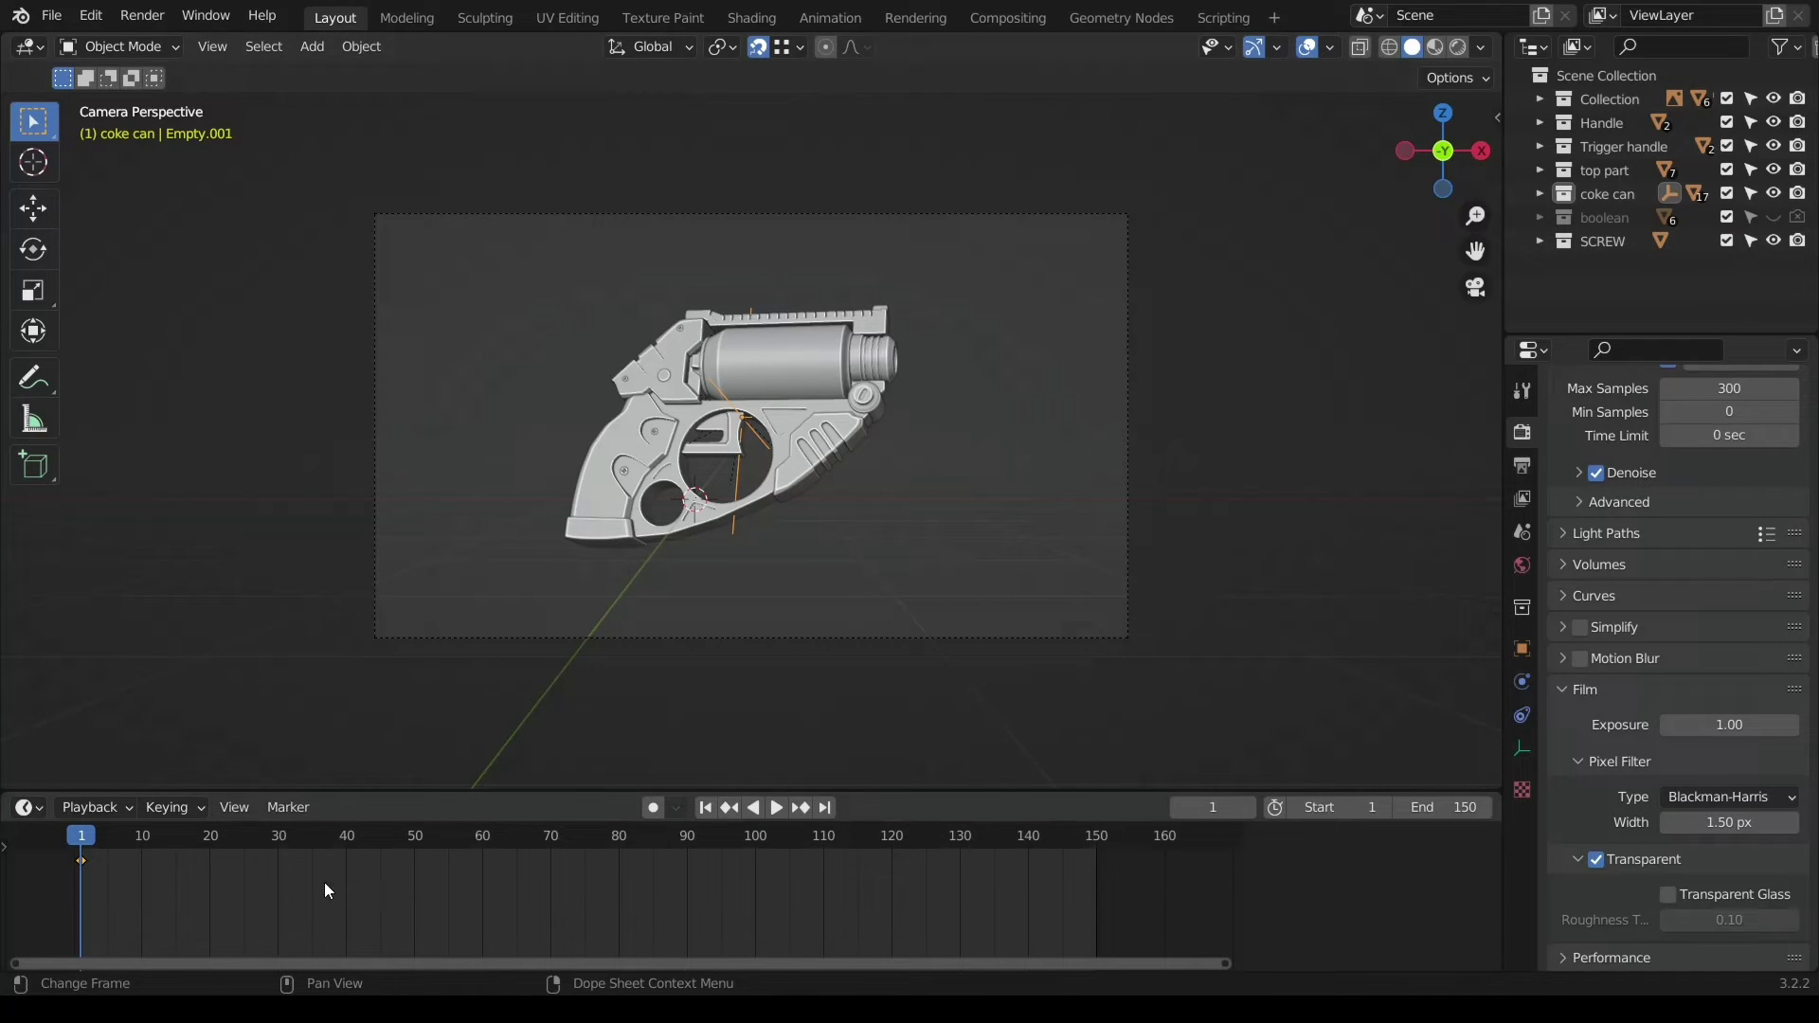
{"action": "key", "text": "space"}
{"action": "left_click_drag", "start_coordinate": [161, 844], "coordinate": [480, 856]}
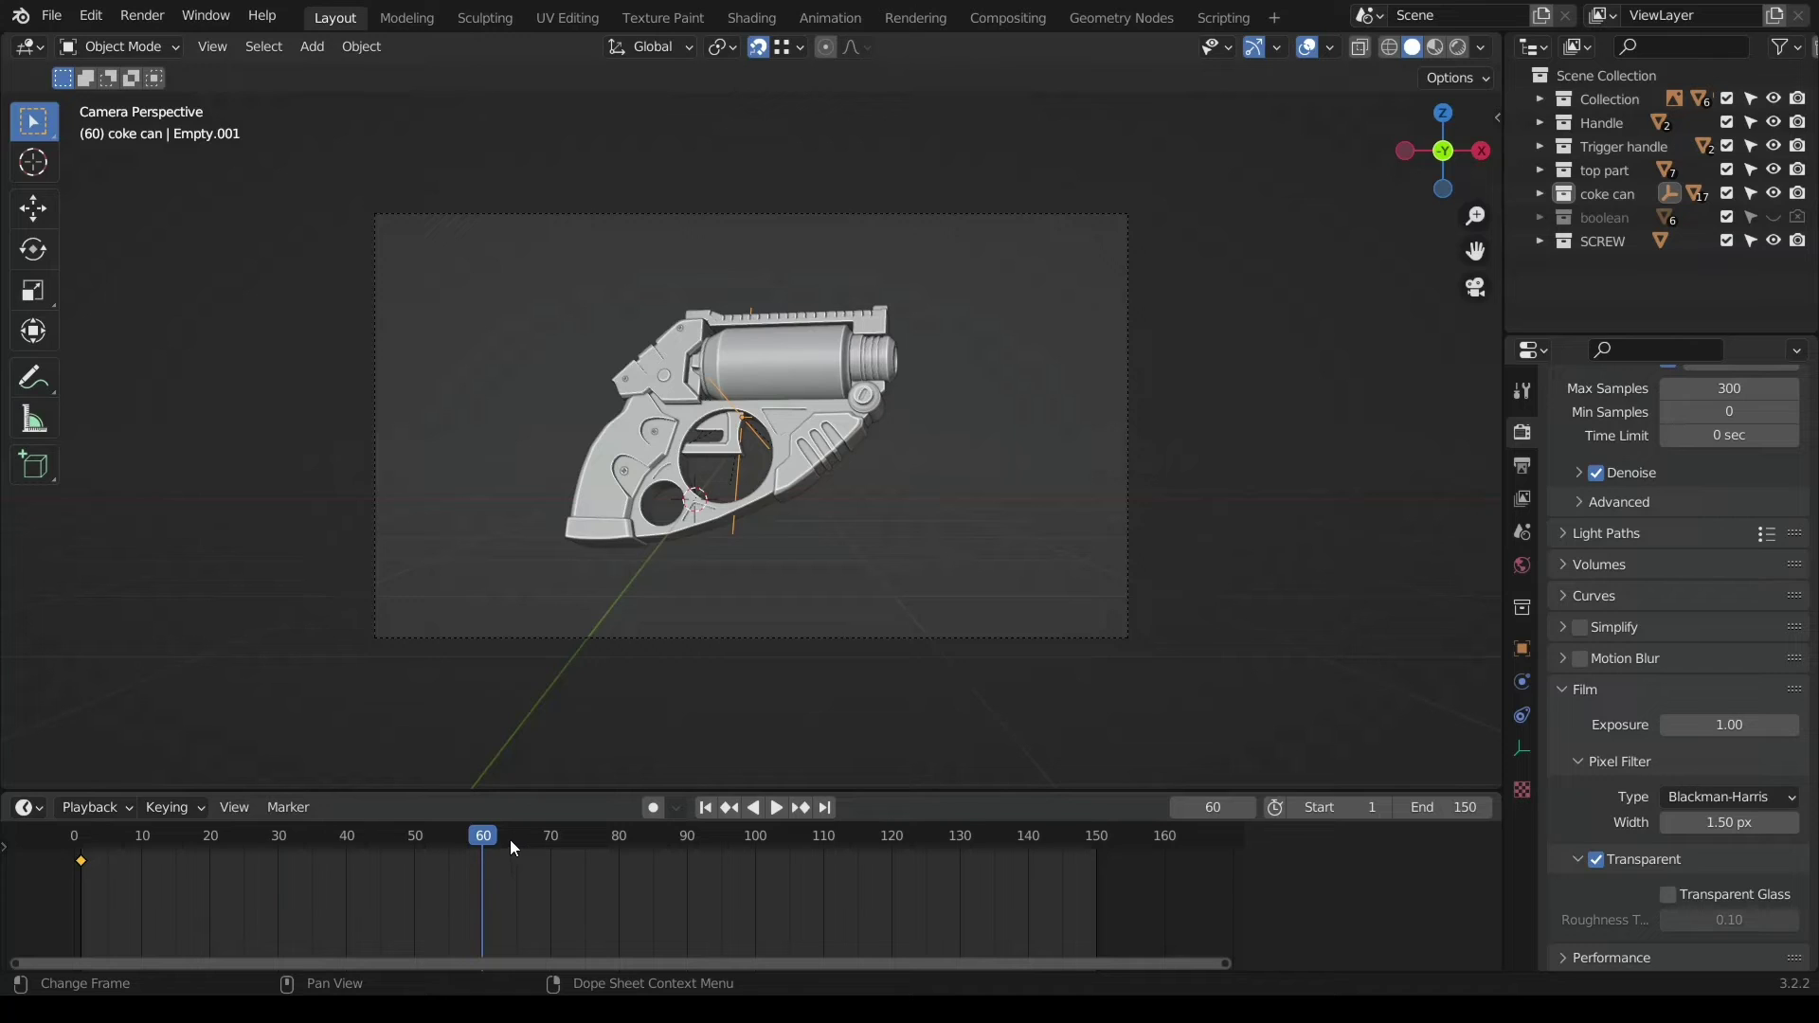
{"action": "left_click_drag", "start_coordinate": [489, 837], "coordinate": [1094, 850]}
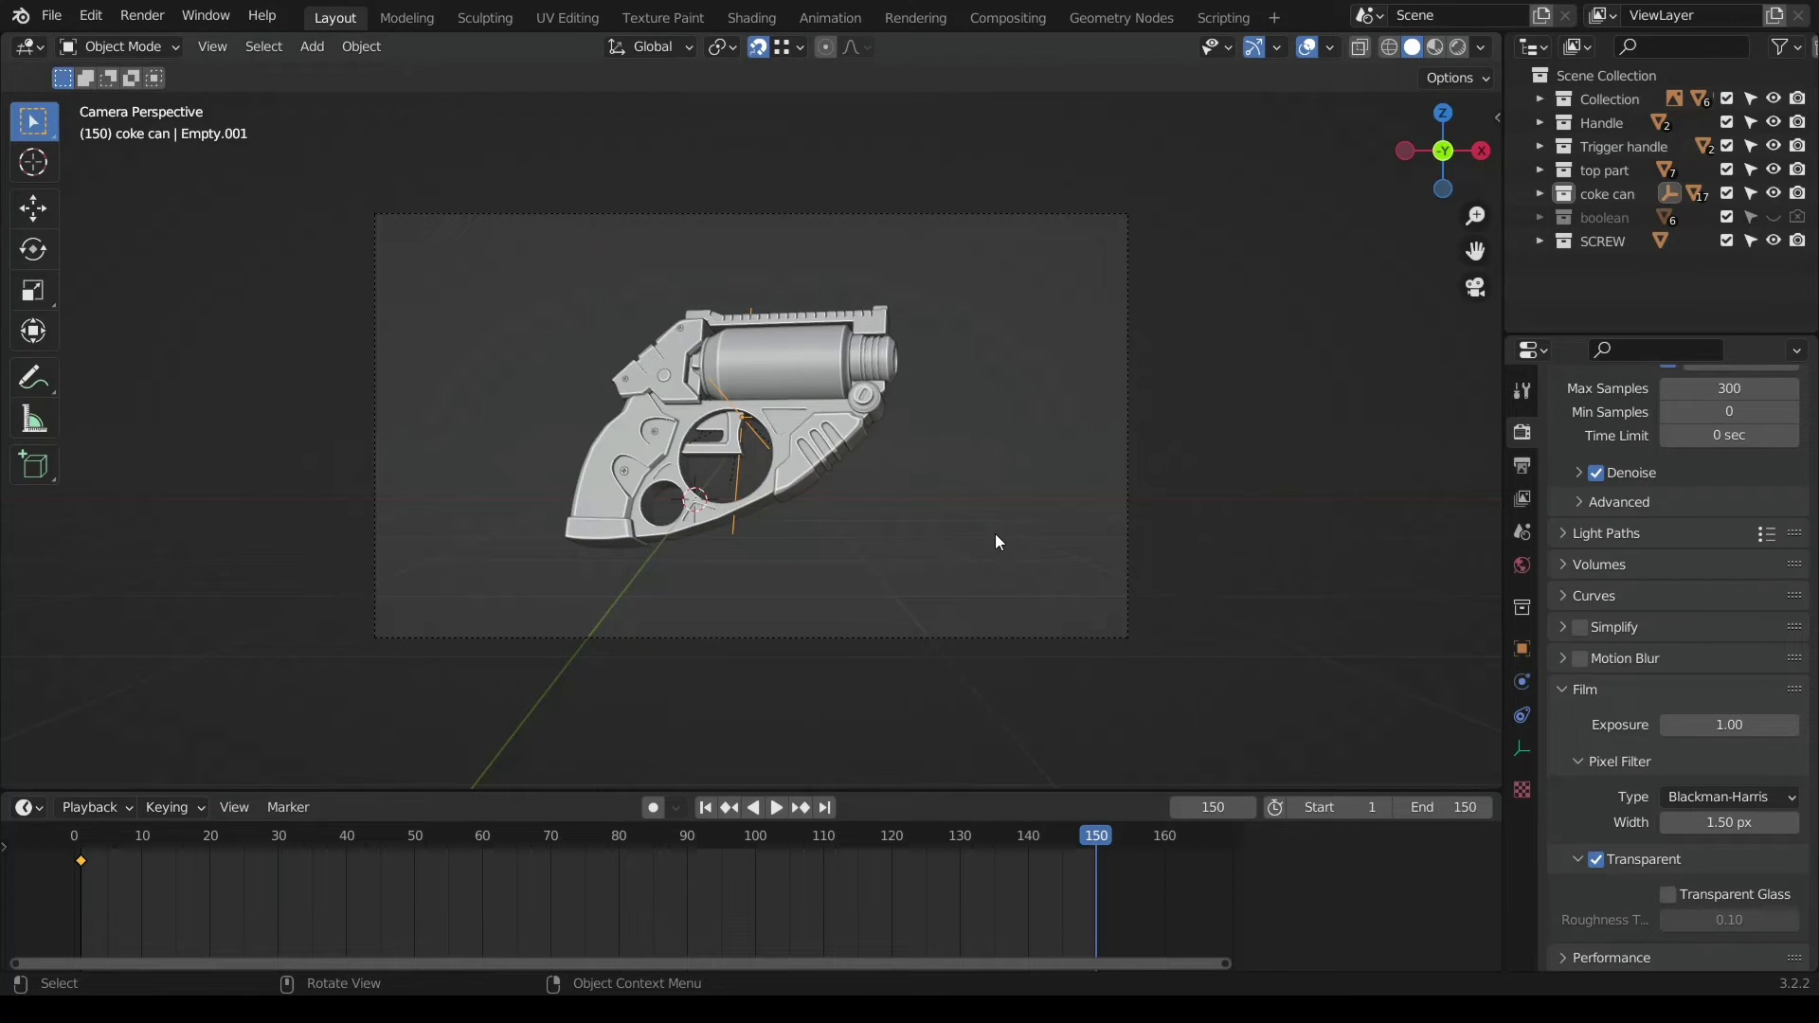
- At frame 150, rotate the empty 360° on Z, key Location & Rotation, and play
{"action": "mouse_move", "coordinate": [1127, 852]}
{"action": "left_mouse_down"}
{"action": "mouse_move", "coordinate": [1068, 850]}
{"action": "mouse_move", "coordinate": [1097, 858]}
{"action": "left_mouse_up"}
{"action": "key", "text": "r"}
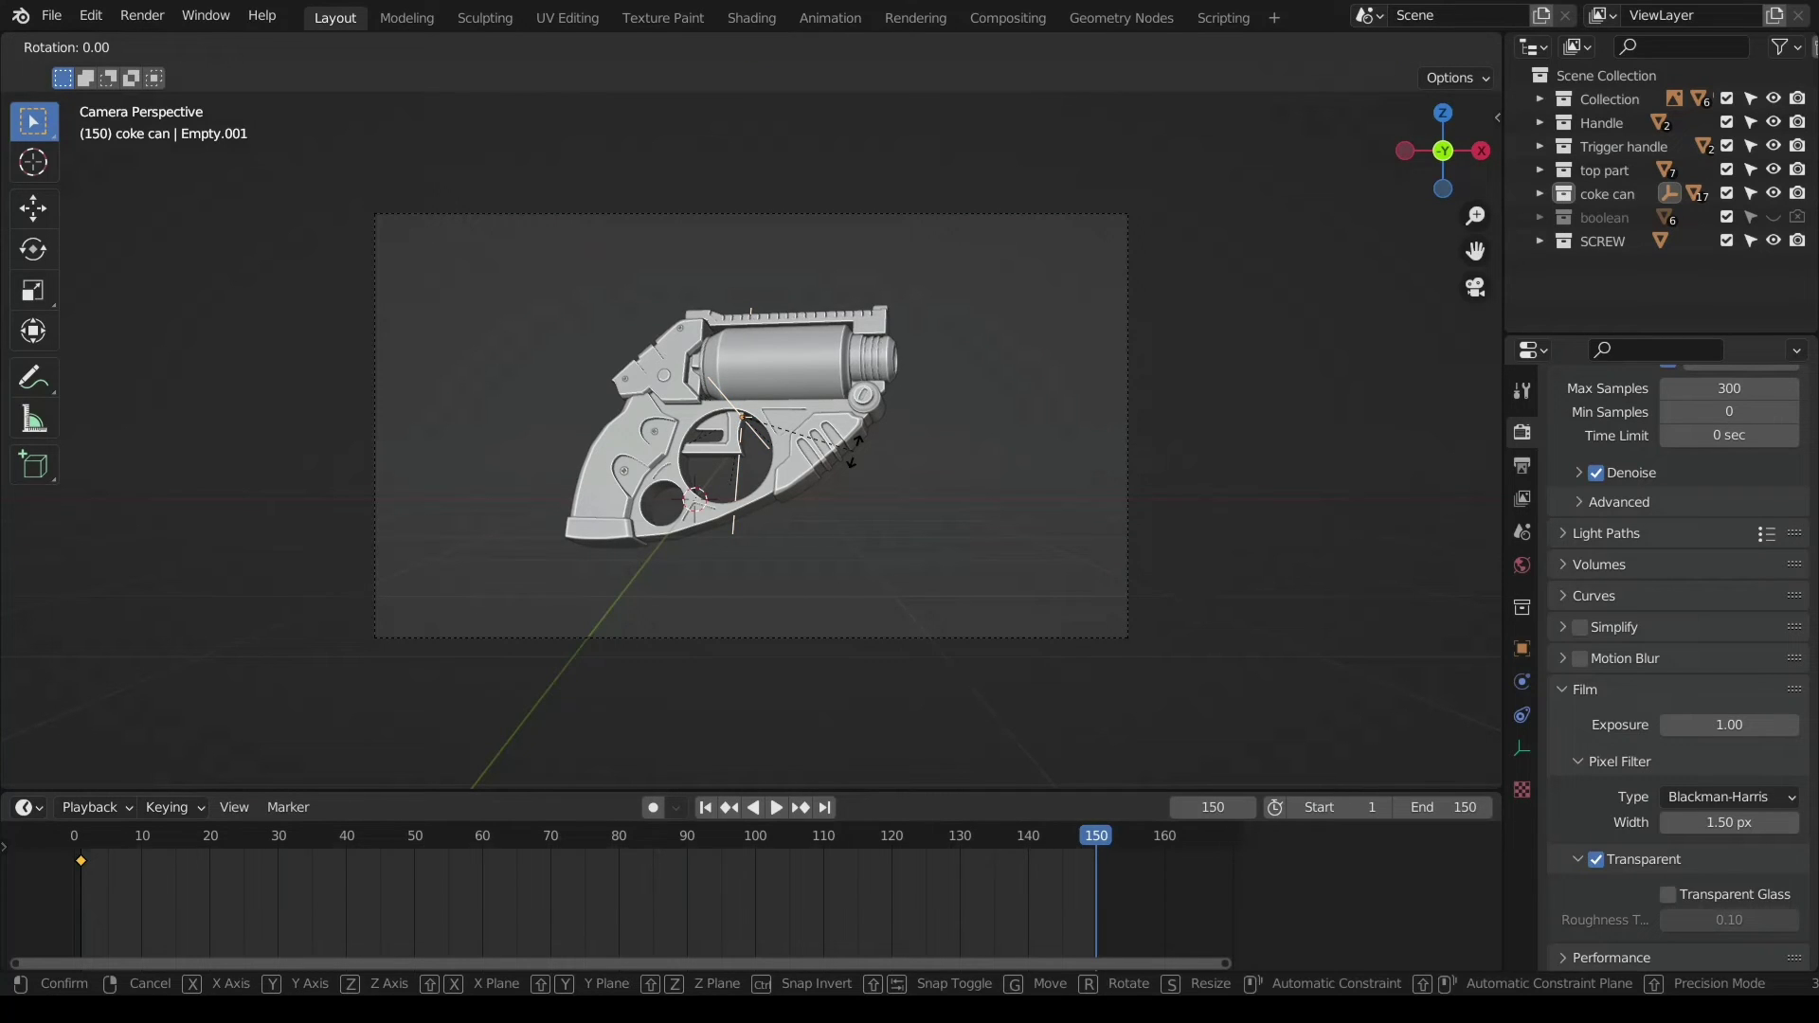
{"action": "key", "text": "z"}
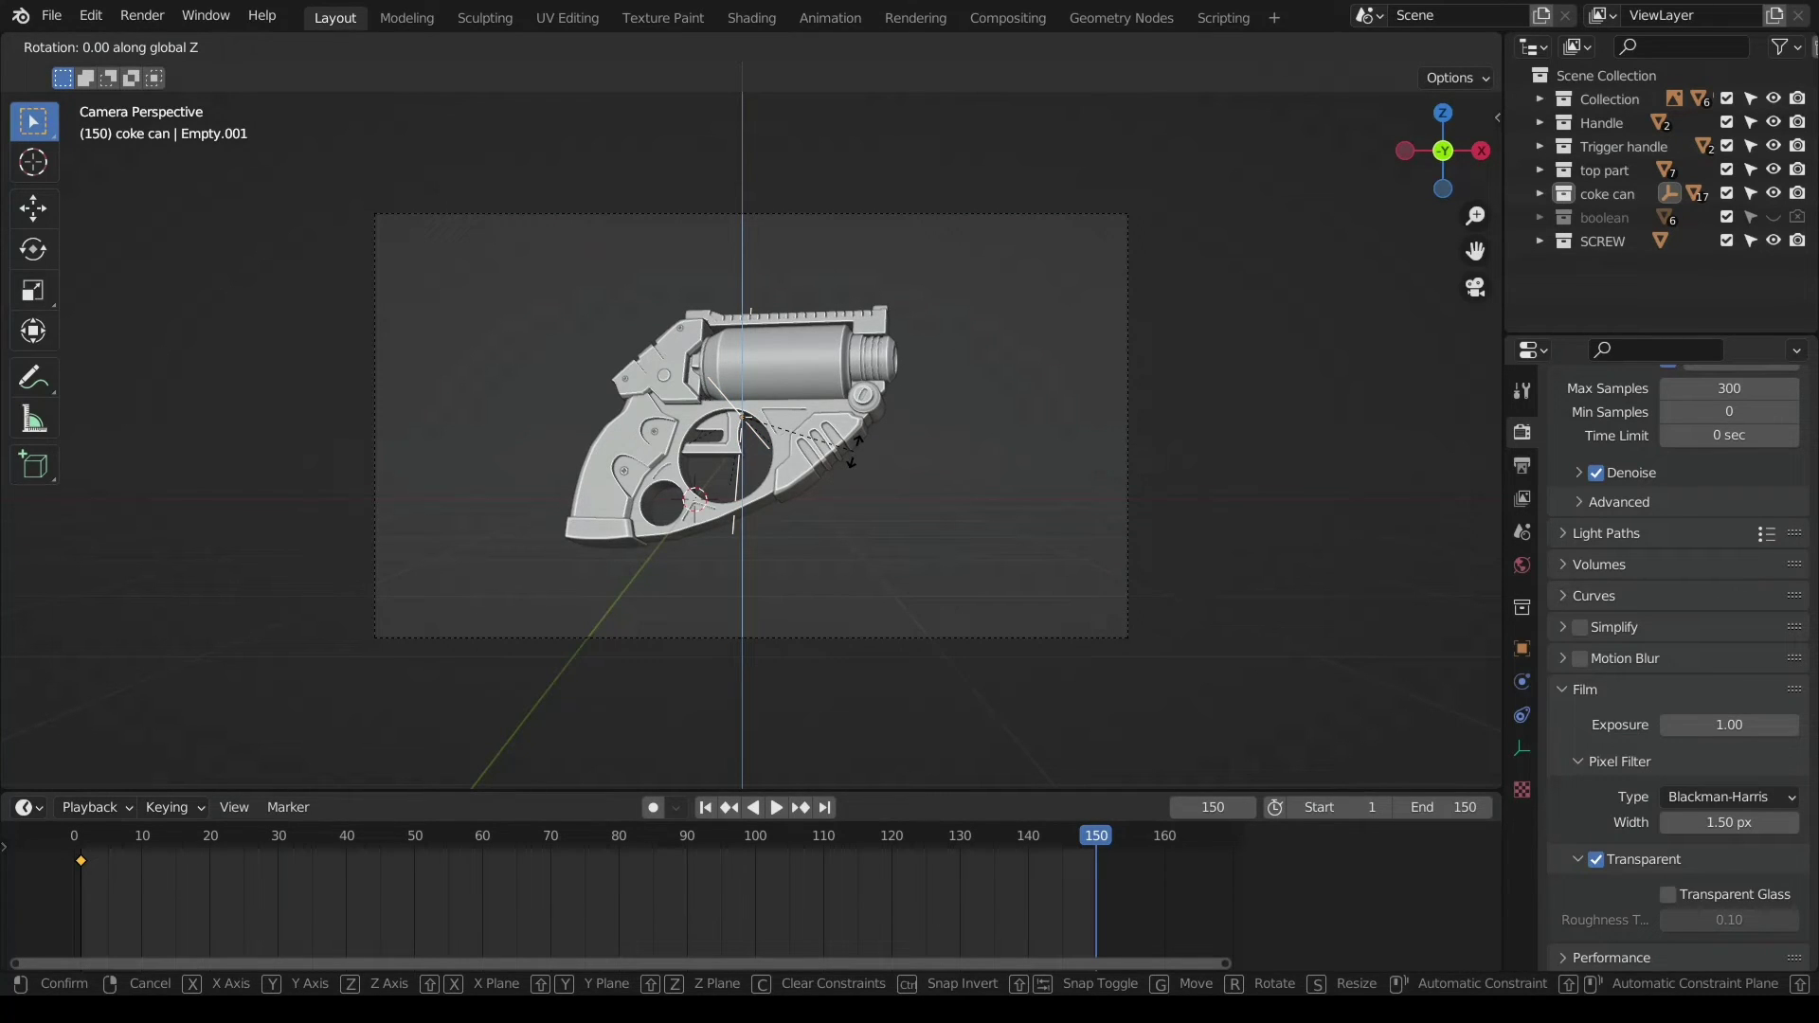
{"action": "type", "text": "360"}
{"action": "key", "text": "Return"}
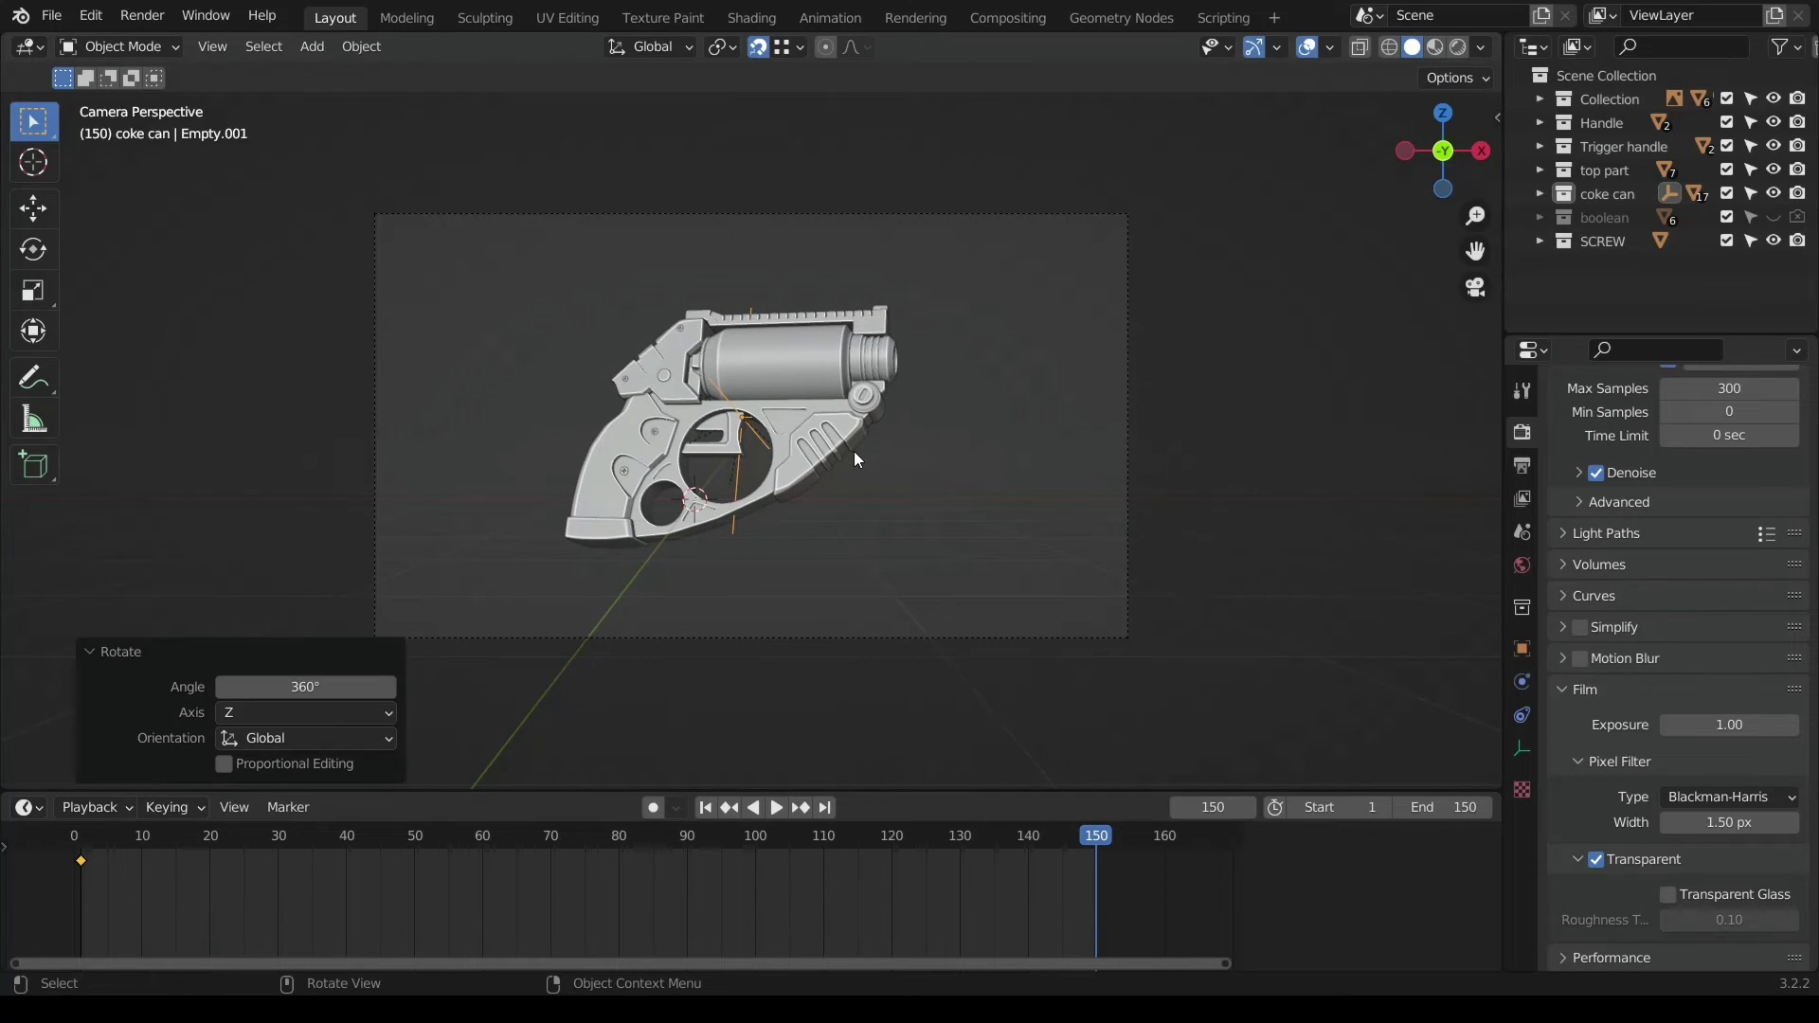
{"action": "key", "text": "i"}
{"action": "left_click", "coordinate": [782, 539]}
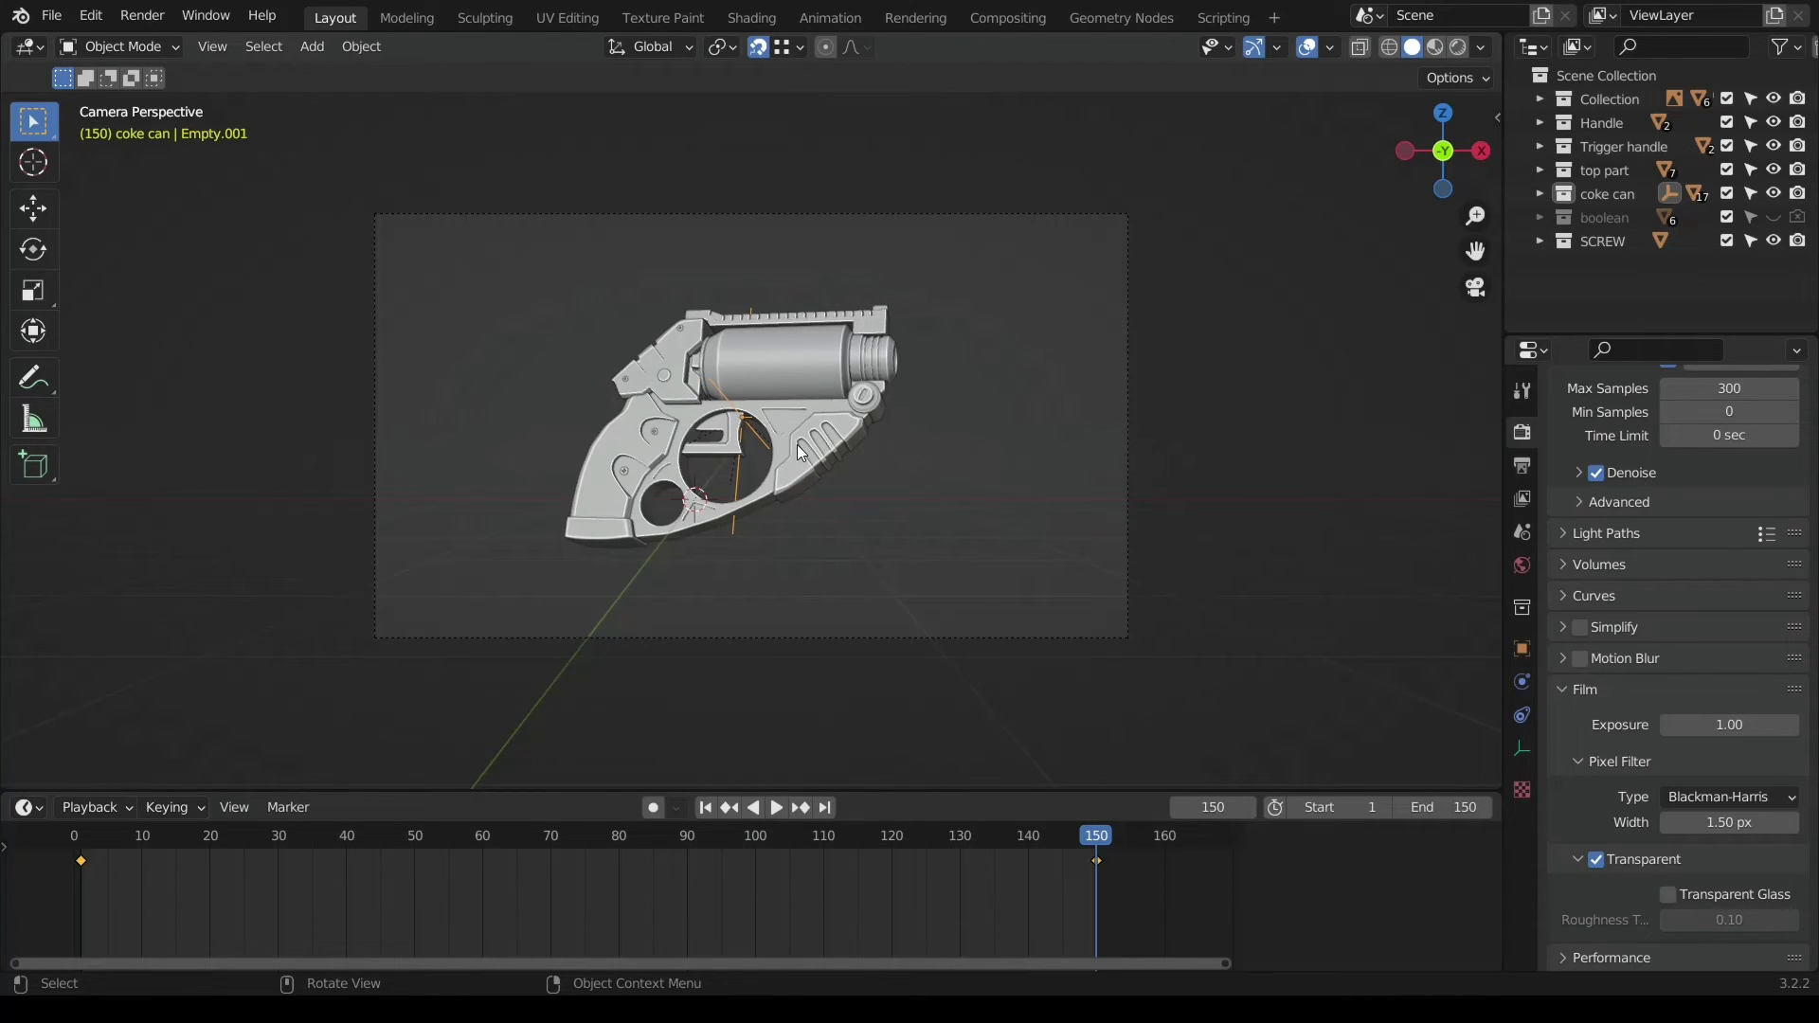
{"action": "key", "text": "space"}
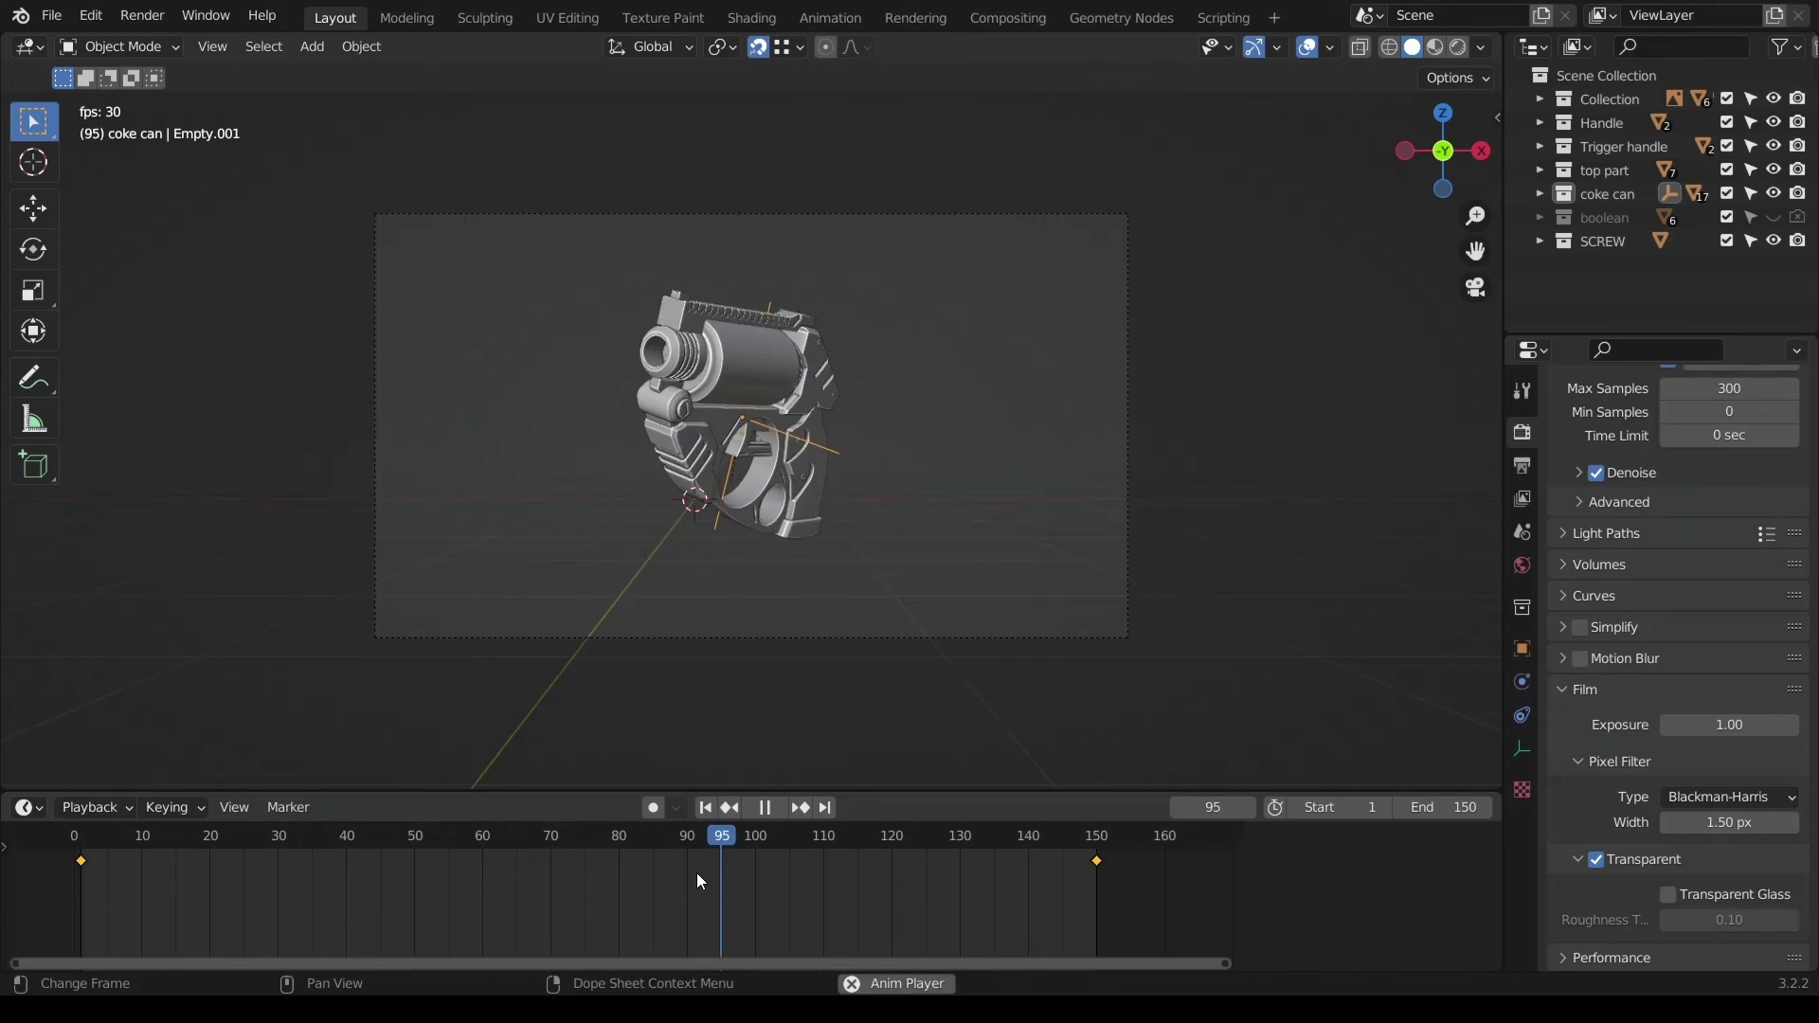
- Set the empty's keyframe interpolation to Linear and stop playback
{"action": "key", "text": "t"}
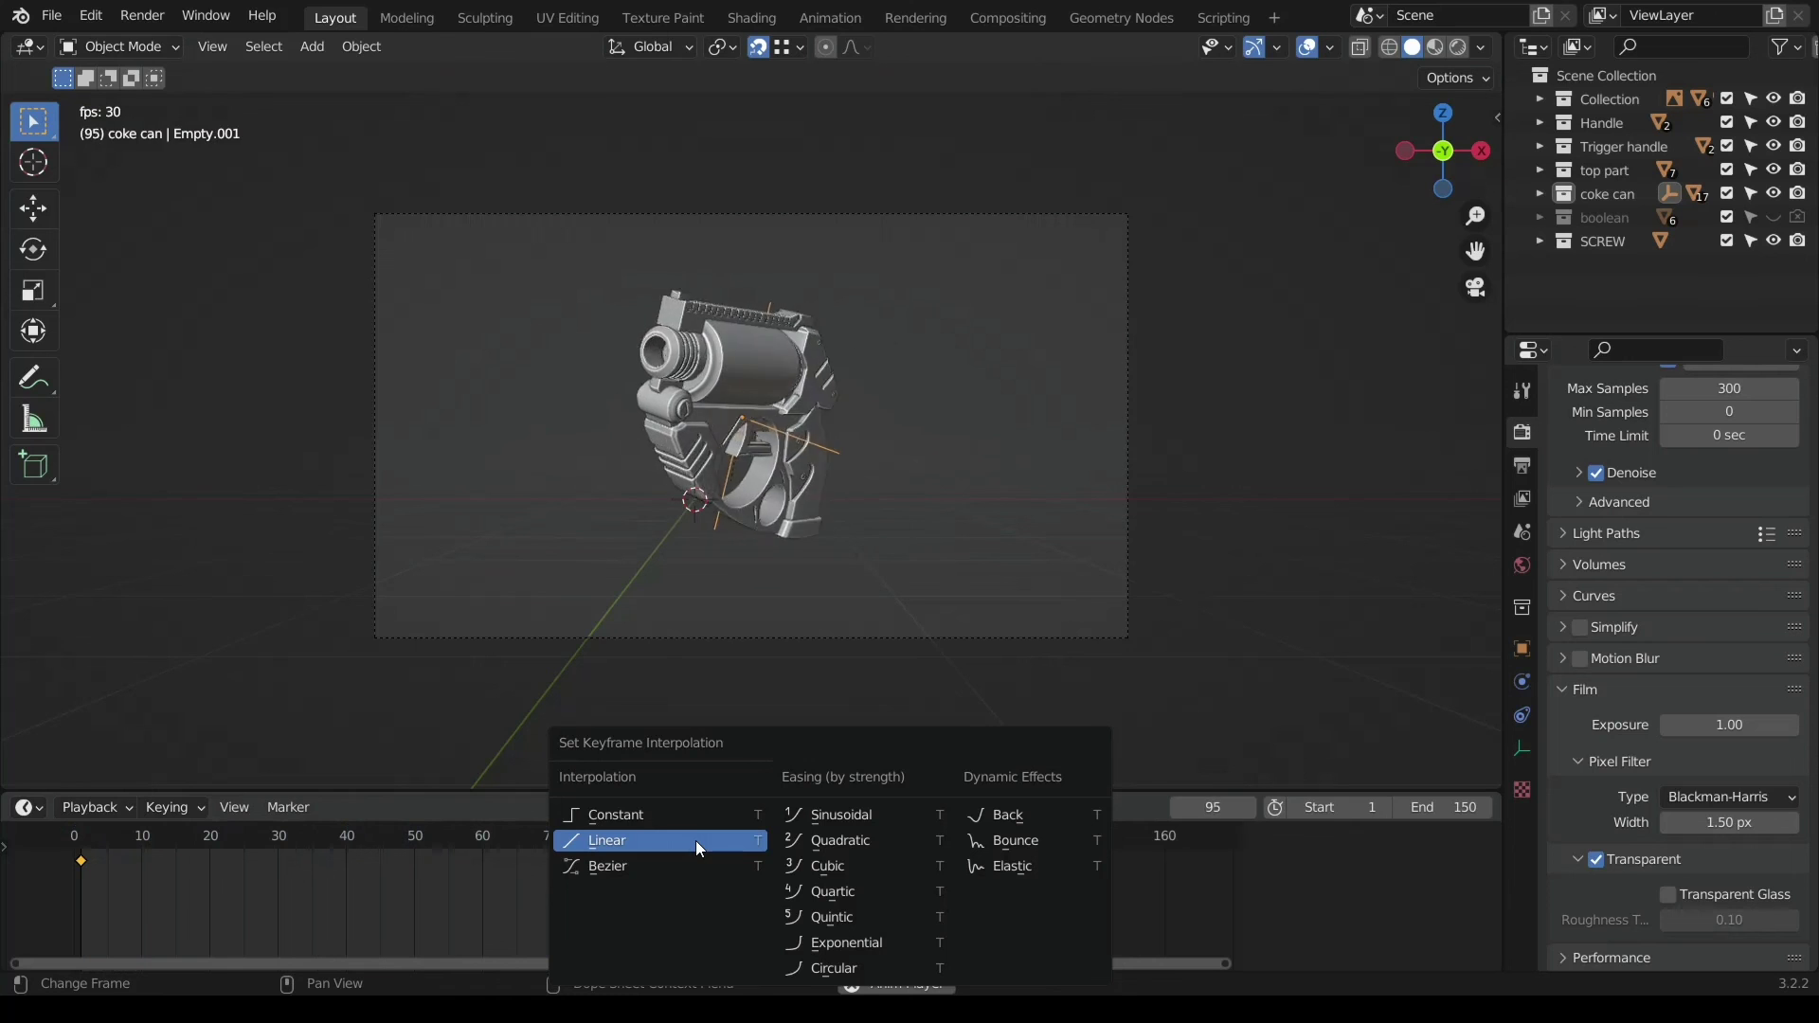
{"action": "left_click", "coordinate": [698, 848]}
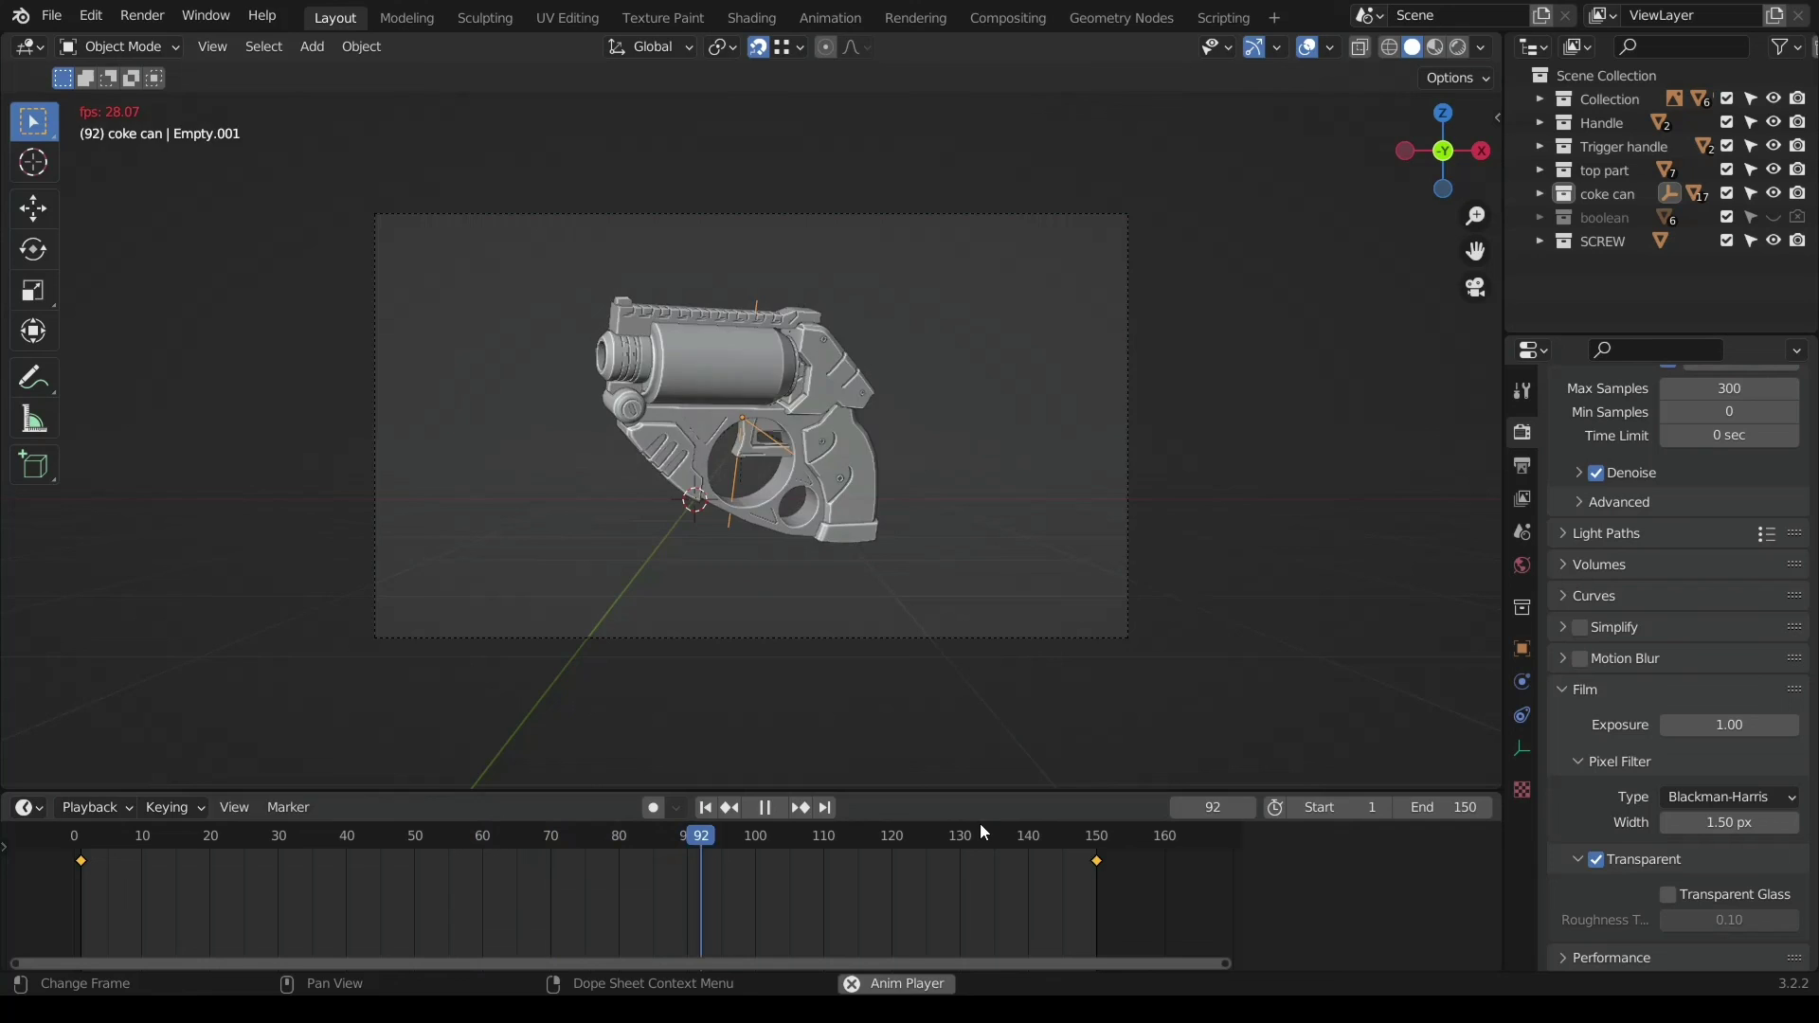
{"action": "key", "text": "space"}
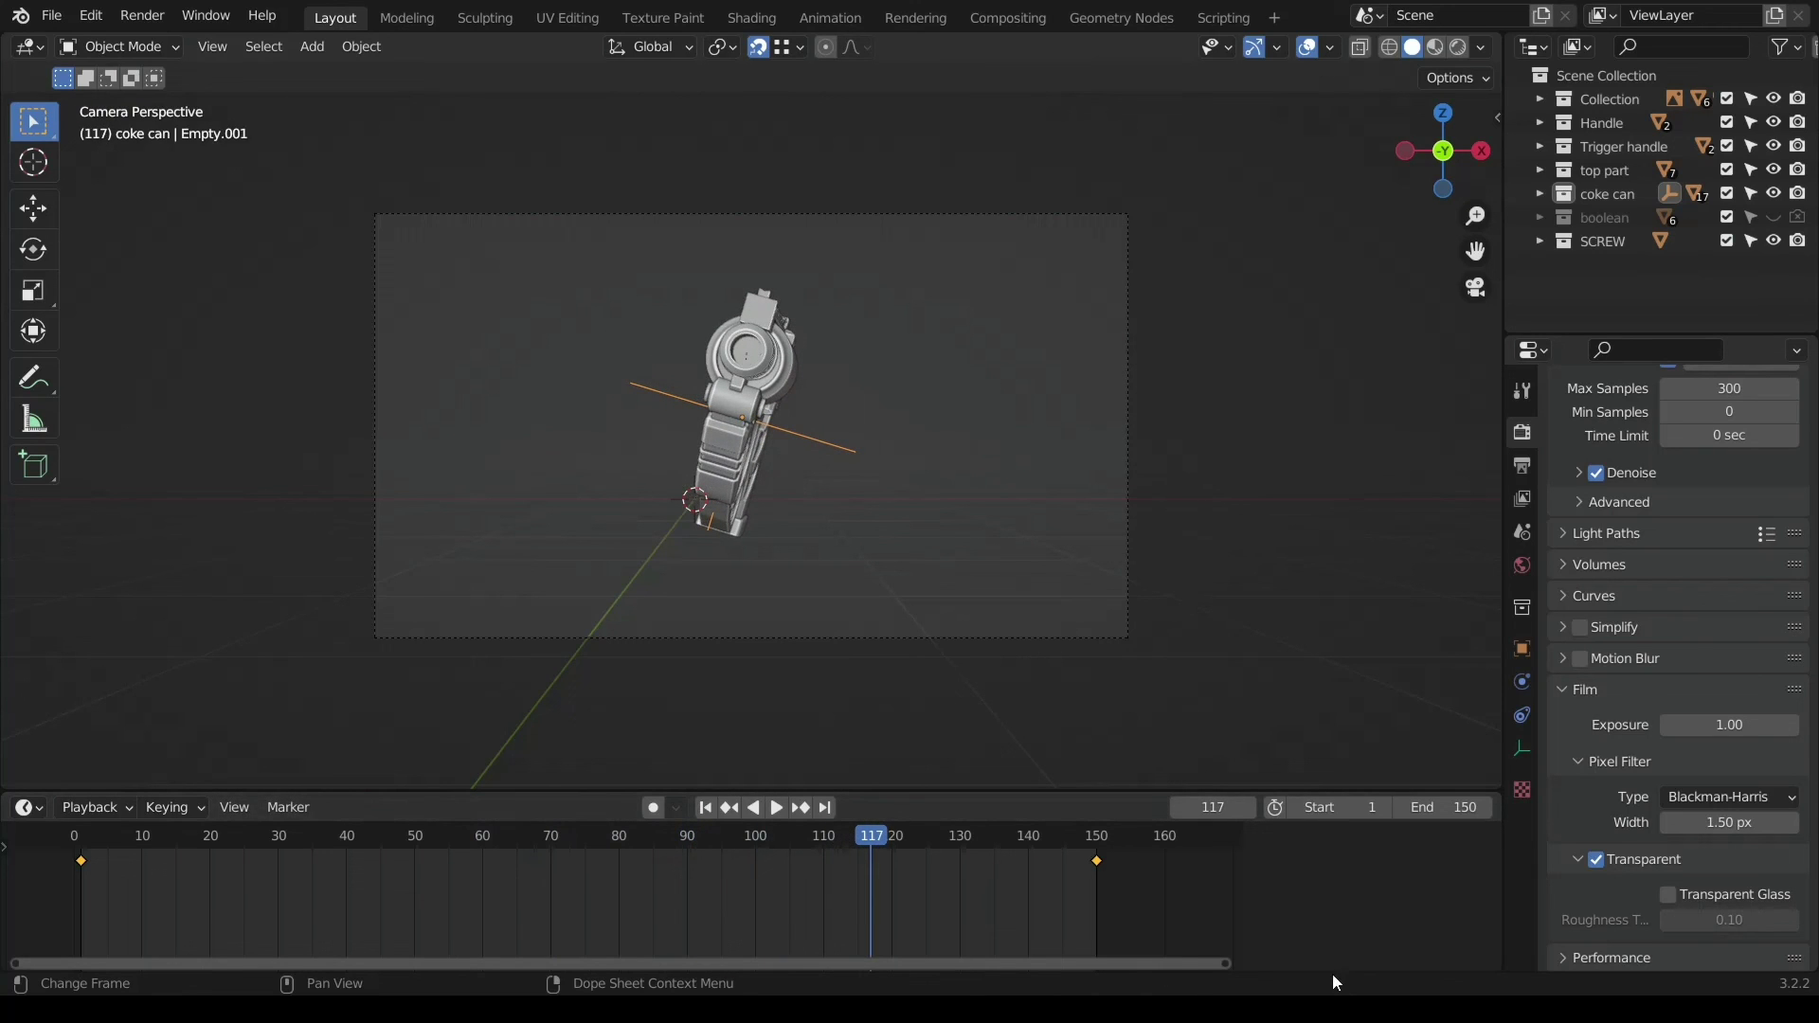